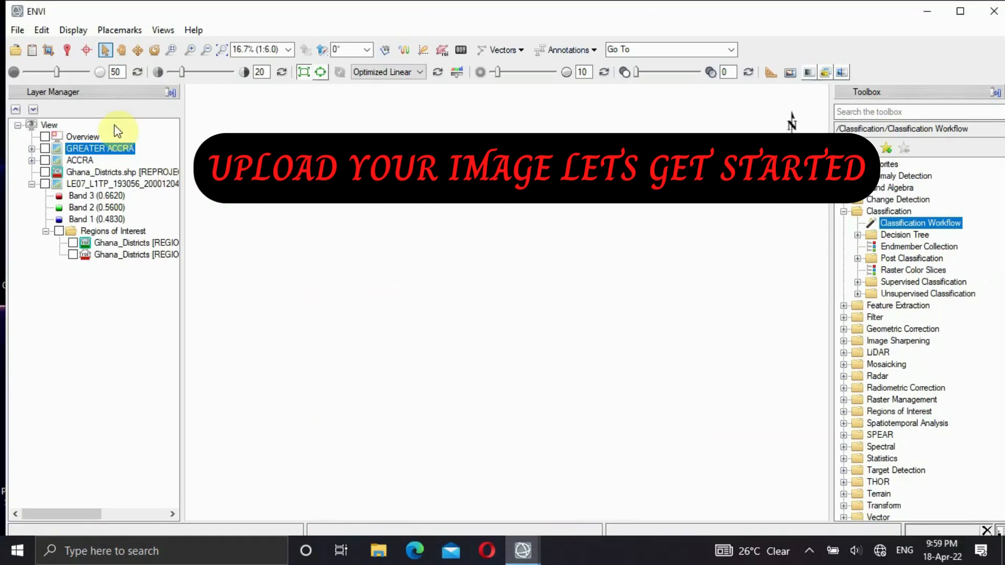
- Show the GREATER ACCRA layer in the view, toggling the ACCRA and Ghana_Districts.shp layers but leaving both hidden
{"action": "left_click", "coordinate": [45, 150]}
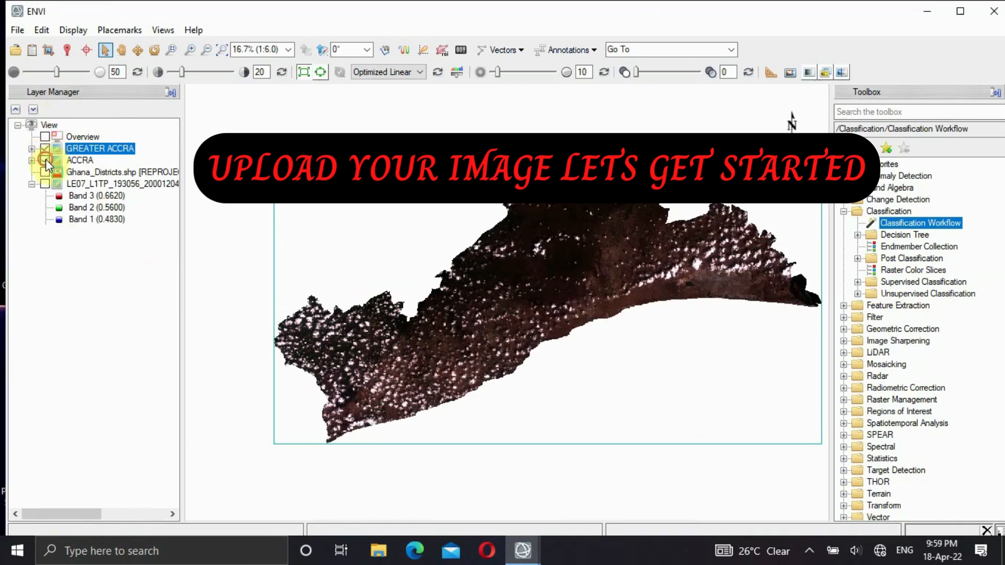
{"action": "left_click", "coordinate": [46, 159]}
{"action": "left_click", "coordinate": [46, 159]}
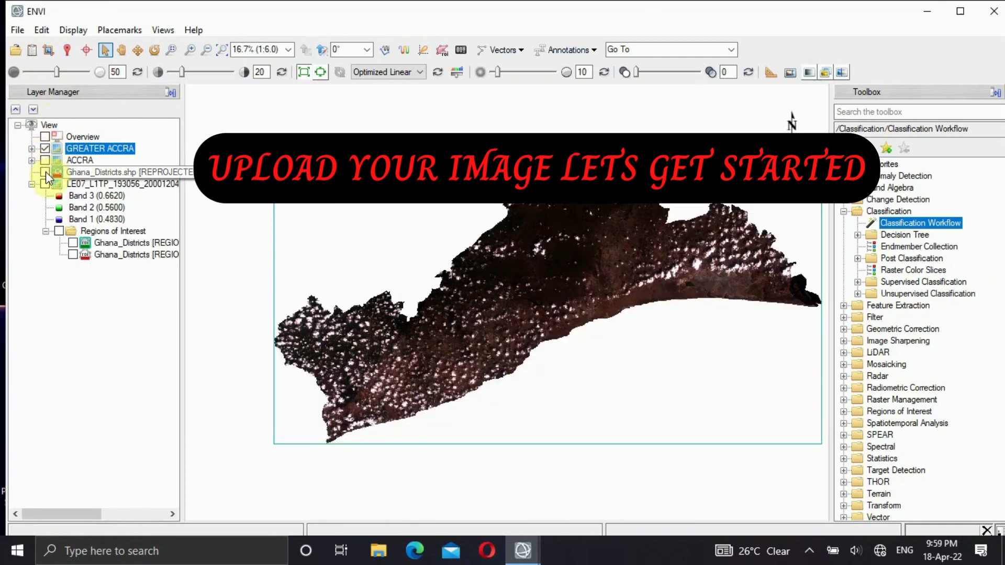
{"action": "left_click", "coordinate": [46, 171]}
{"action": "left_click", "coordinate": [45, 171]}
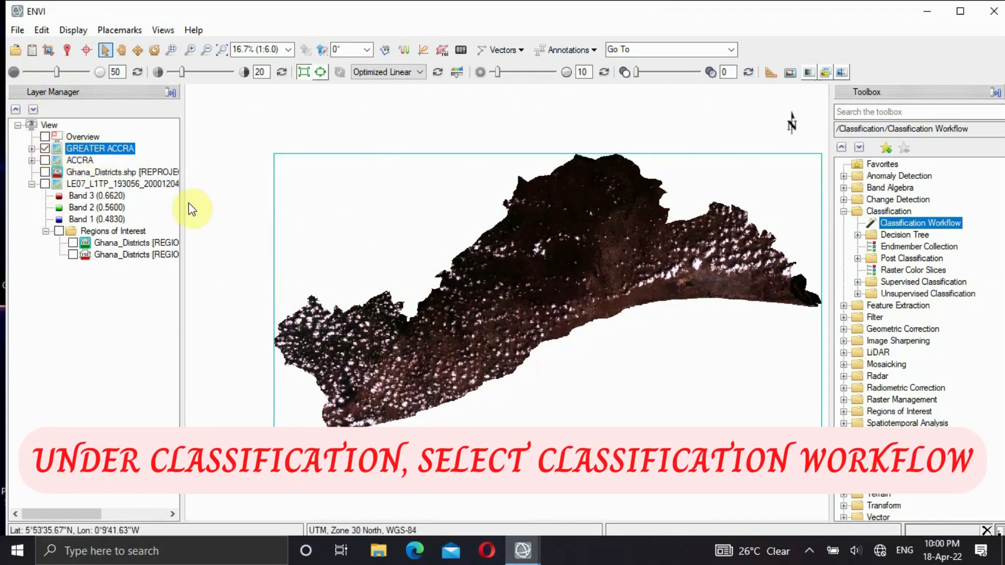
- Start the Classification Workflow and choose QUAC_4.dat as its input raster
{"action": "left_click", "coordinate": [842, 212]}
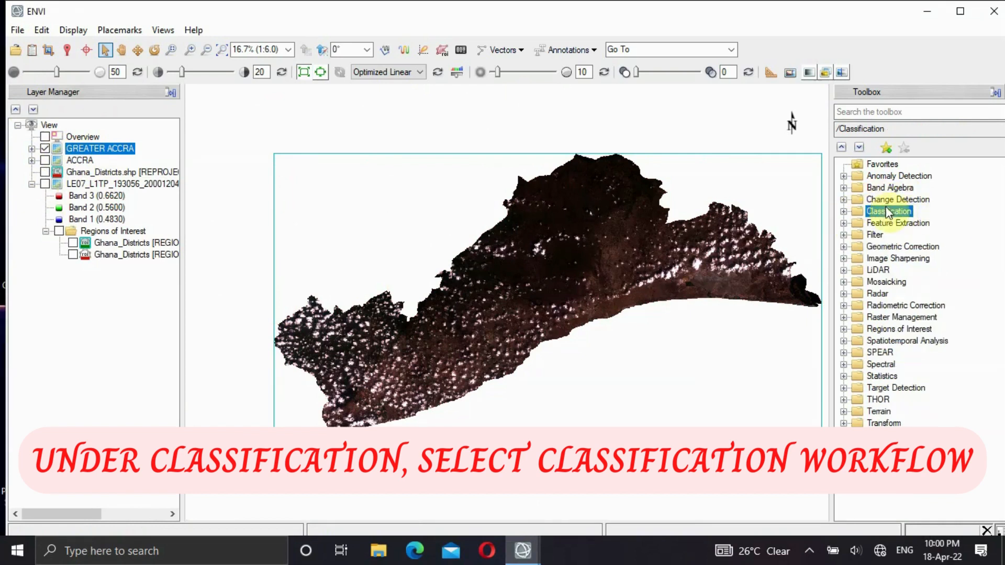
{"action": "left_click", "coordinate": [844, 212]}
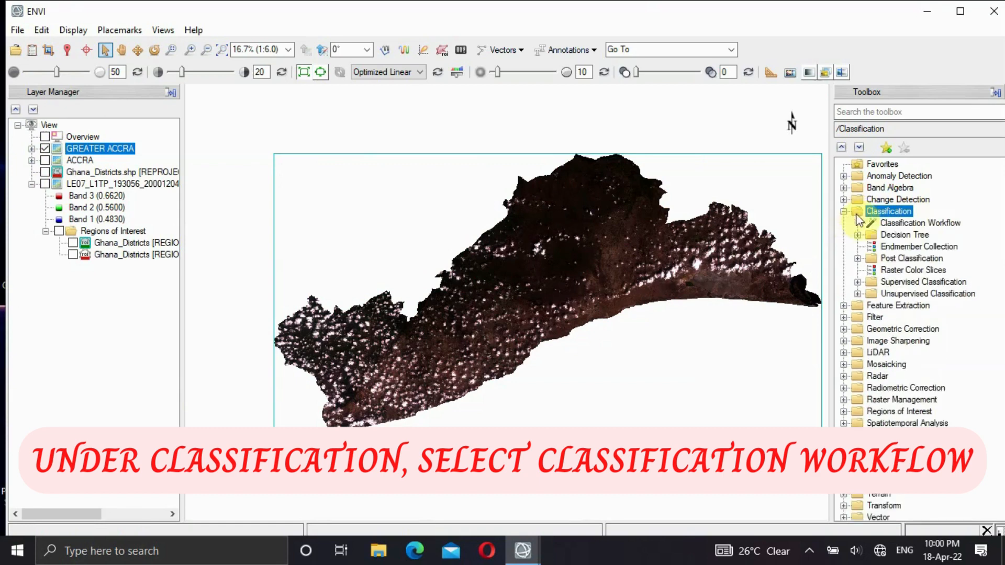
{"action": "double_click", "coordinate": [904, 222]}
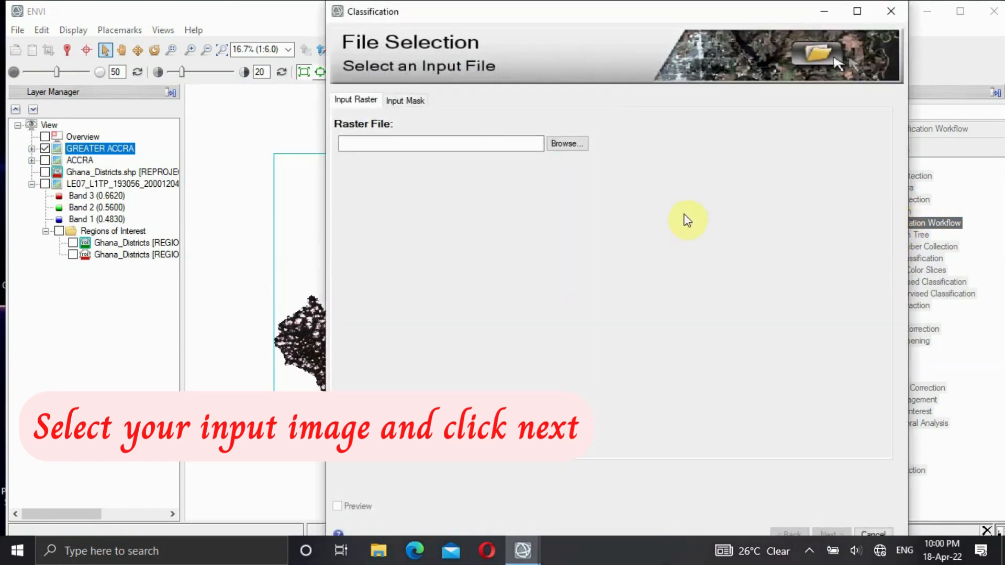
{"action": "left_click", "coordinate": [566, 148]}
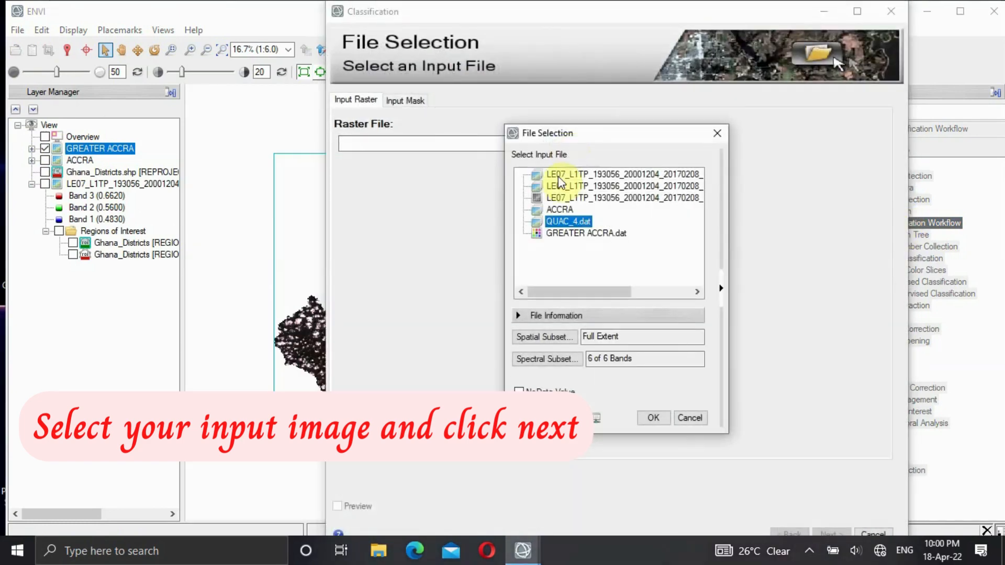
{"action": "left_click", "coordinate": [568, 222]}
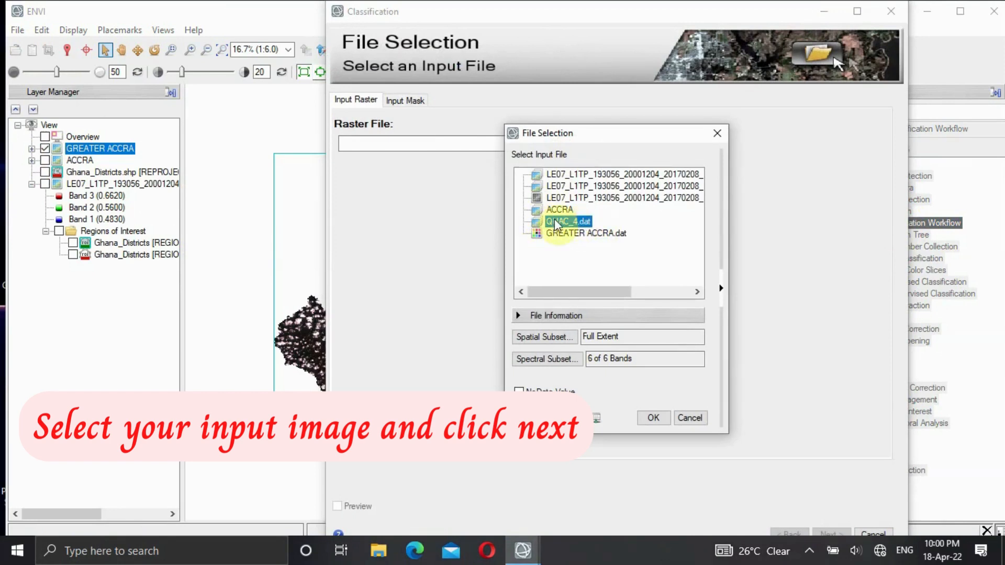
{"action": "double_click", "coordinate": [562, 222]}
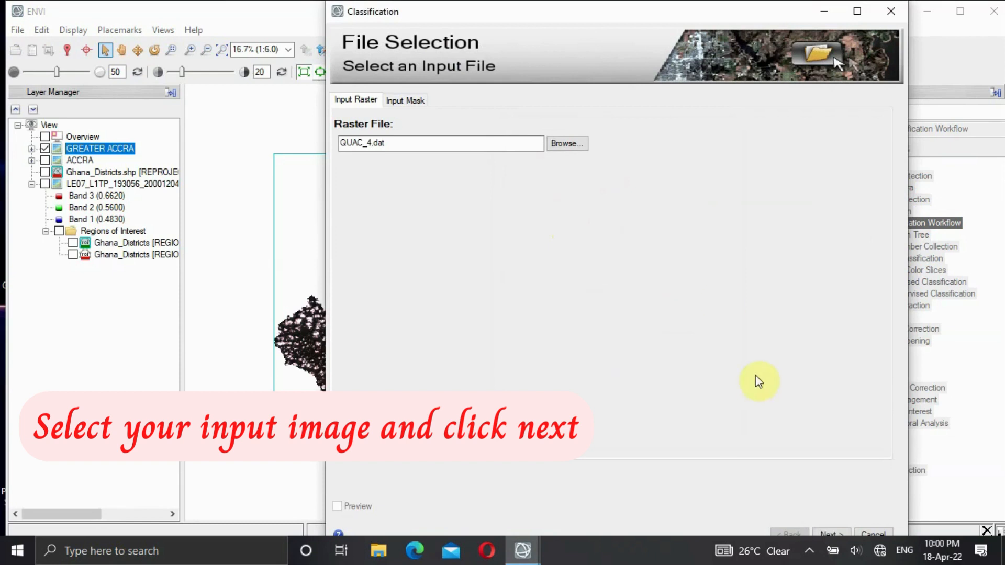
- Leave the input mask empty and proceed with the Use Training Data method to the training data definition
{"action": "left_click", "coordinate": [407, 100]}
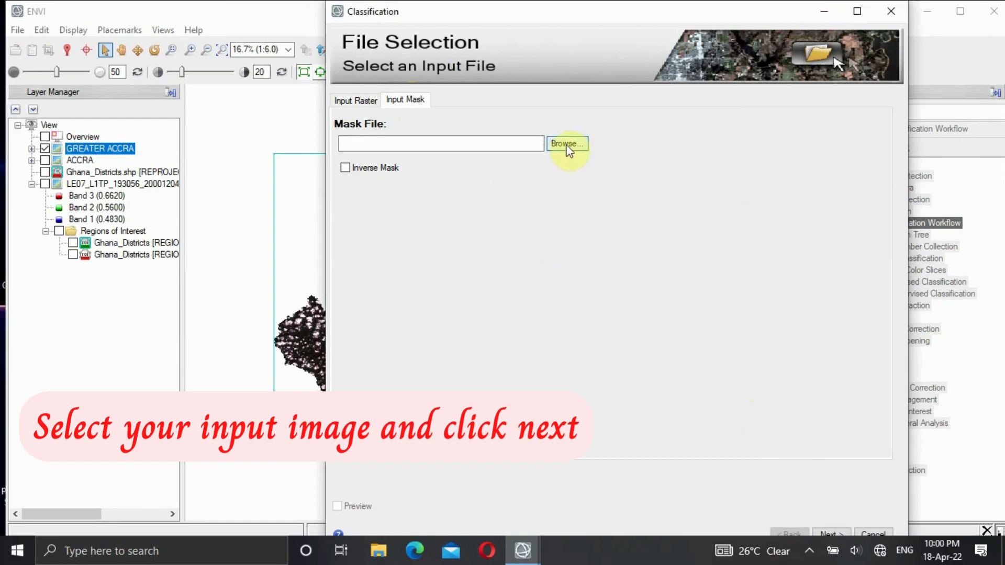
{"action": "left_click", "coordinate": [358, 101]}
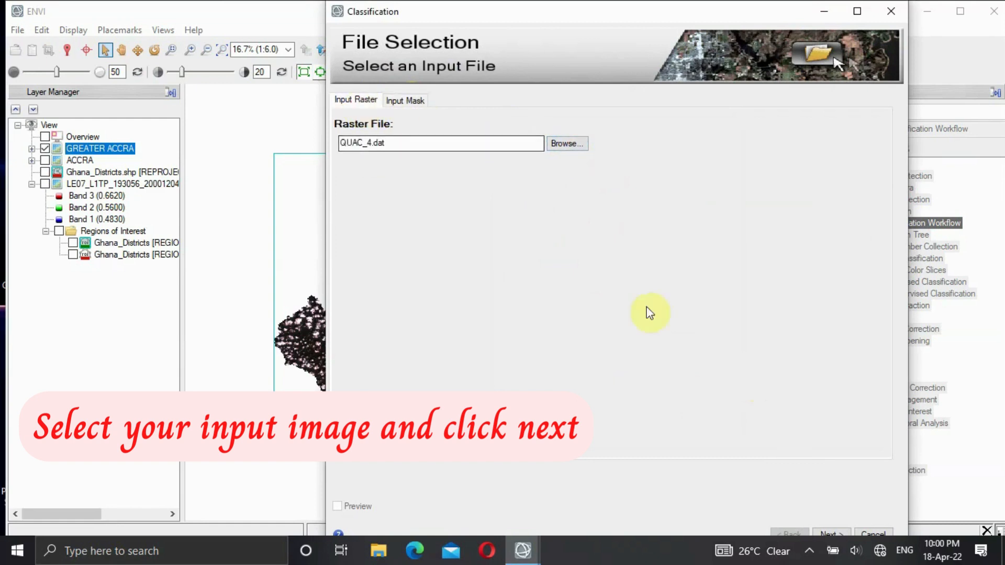
{"action": "left_click", "coordinate": [828, 532]}
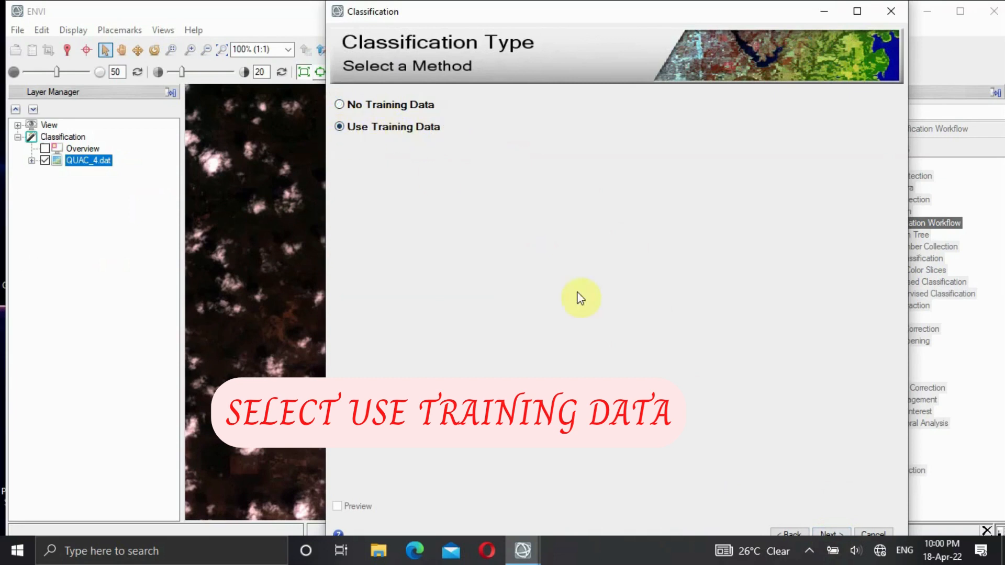
{"action": "left_click", "coordinate": [828, 532]}
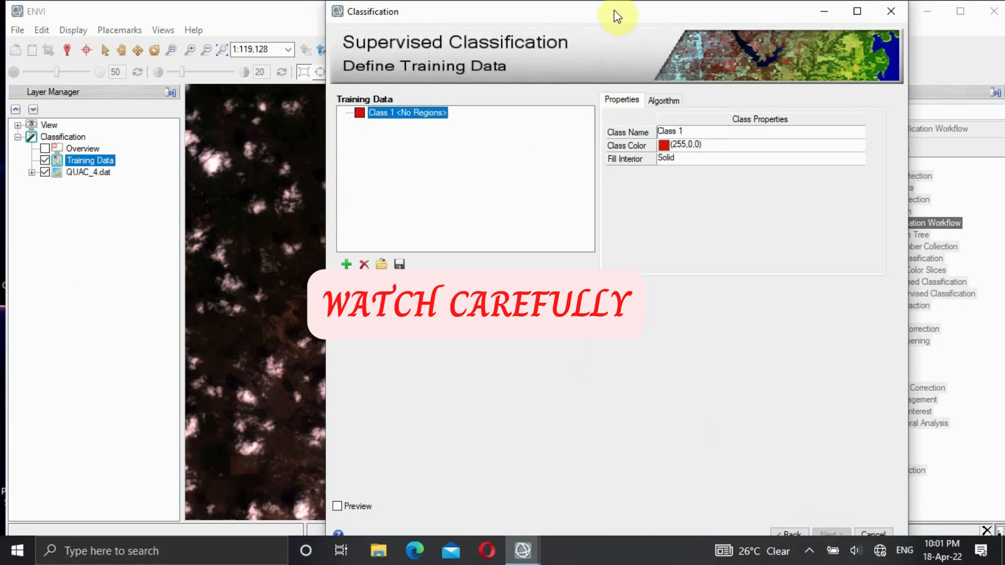
- Fit the whole image in the view, then move and narrow the Classification window to uncover more of the image
{"action": "left_click_drag", "start_coordinate": [614, 10], "coordinate": [715, 48]}
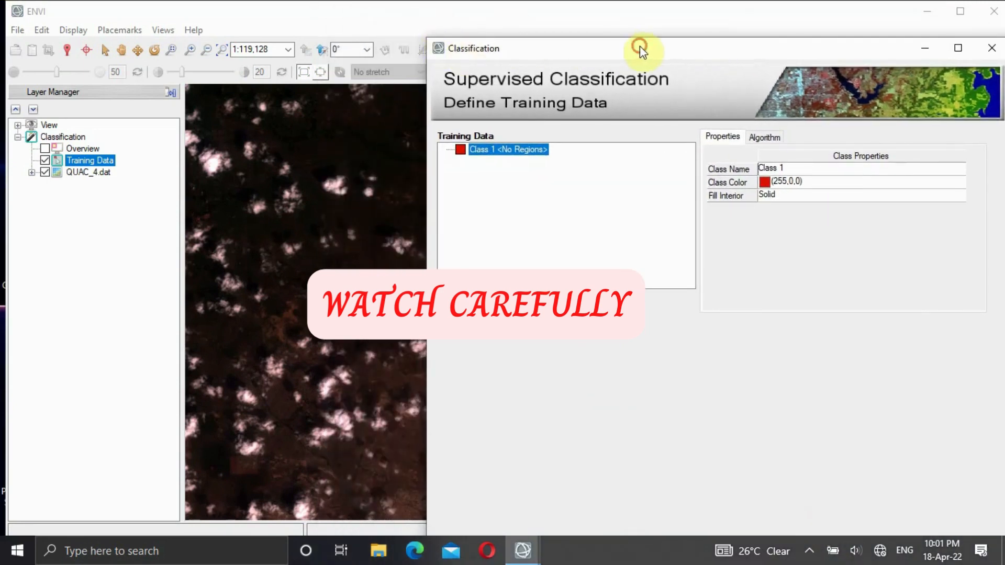
{"action": "left_click_drag", "start_coordinate": [639, 46], "coordinate": [630, 174]}
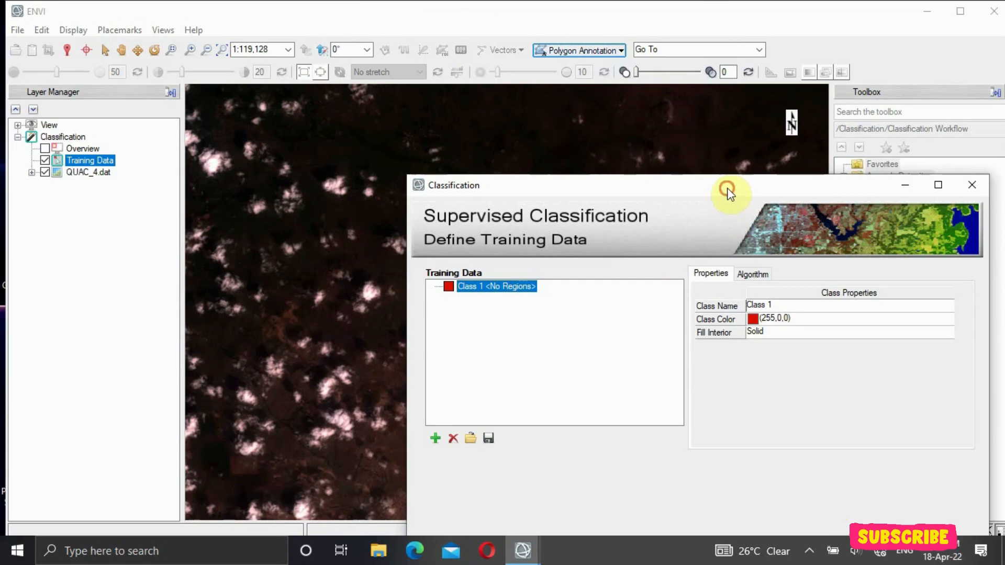
{"action": "left_click_drag", "start_coordinate": [726, 191], "coordinate": [721, 84]}
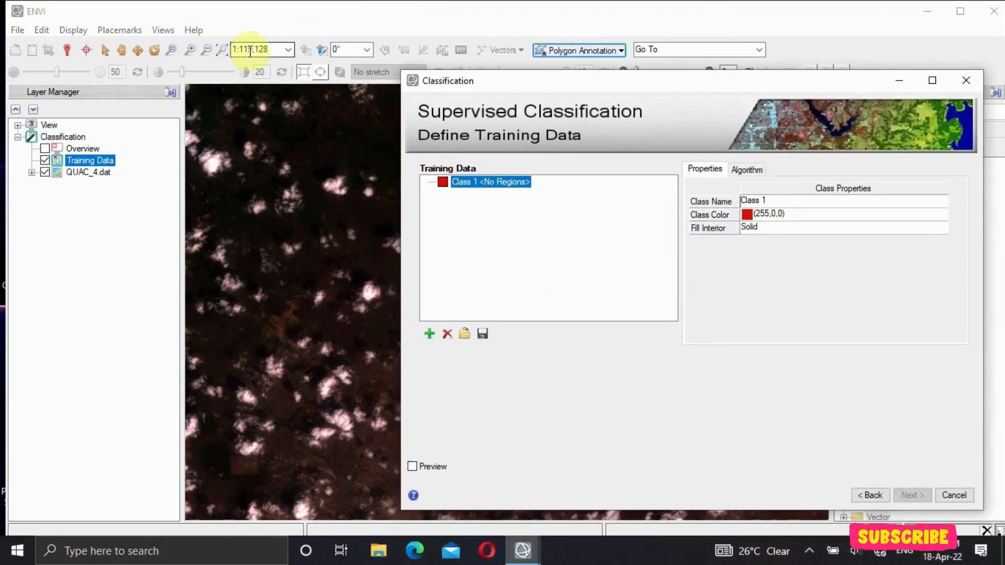
{"action": "left_click", "coordinate": [228, 49]}
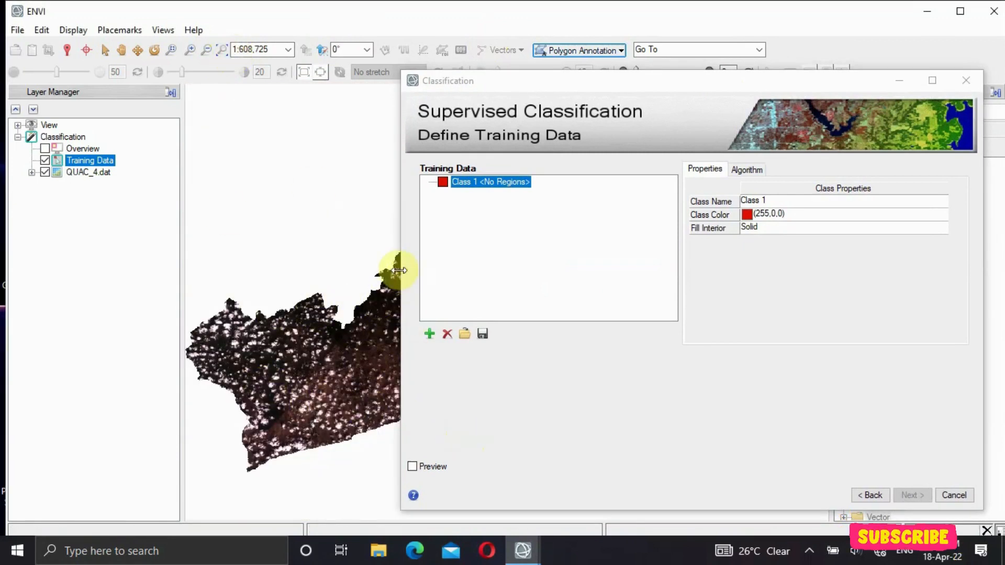
{"action": "left_click_drag", "start_coordinate": [399, 270], "coordinate": [510, 269]}
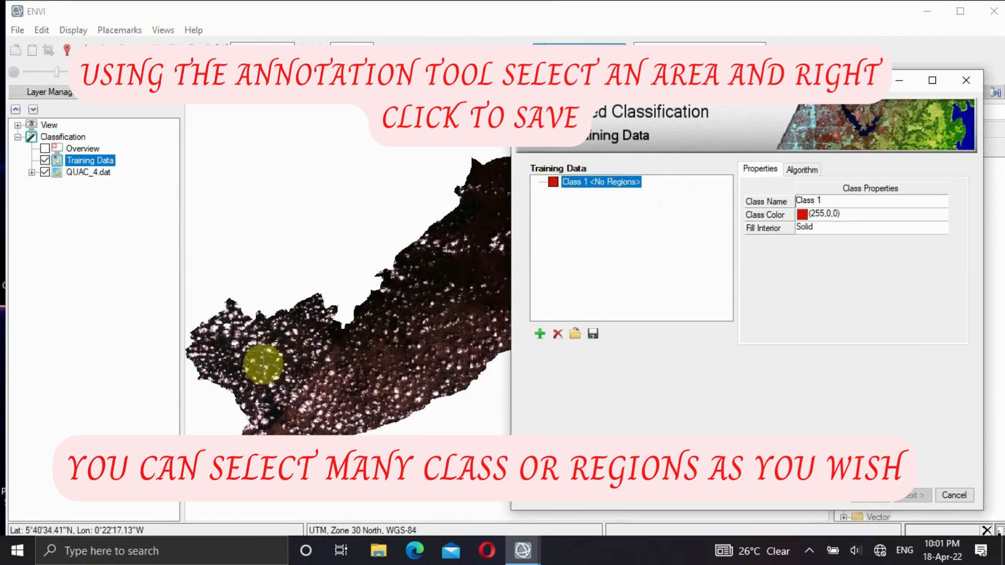
- Draw three polygon training regions for Class 1: one in the image's west, one north of centre, and one between them
{"action": "left_click", "coordinate": [285, 345]}
{"action": "mouse_move", "coordinate": [286, 345]}
{"action": "left_mouse_down"}
{"action": "mouse_move", "coordinate": [292, 397]}
{"action": "mouse_move", "coordinate": [359, 377]}
{"action": "mouse_move", "coordinate": [347, 339]}
{"action": "mouse_move", "coordinate": [281, 347]}
{"action": "left_mouse_up"}
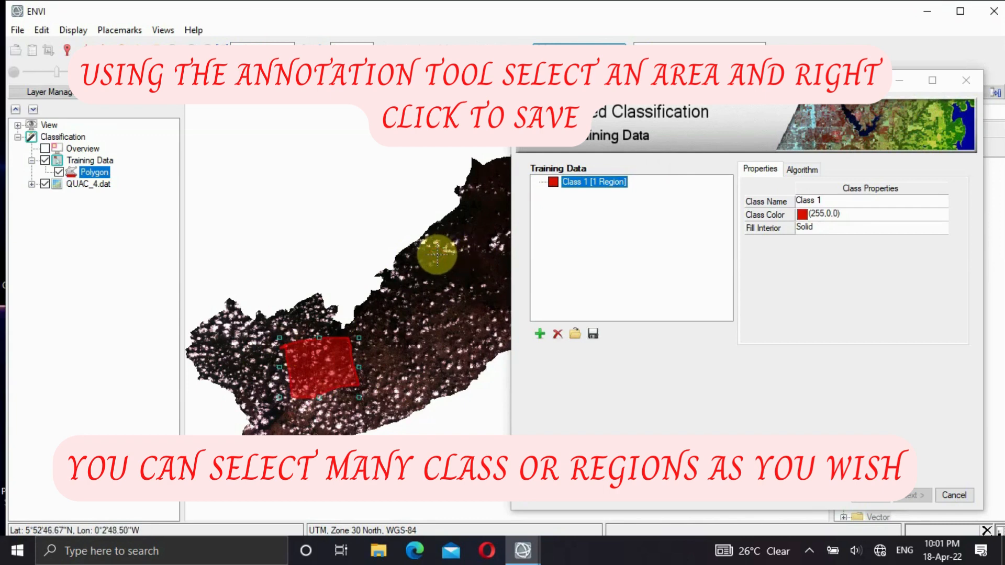
{"action": "mouse_move", "coordinate": [437, 255]}
{"action": "left_mouse_down"}
{"action": "mouse_move", "coordinate": [445, 314]}
{"action": "mouse_move", "coordinate": [494, 305]}
{"action": "mouse_move", "coordinate": [496, 266]}
{"action": "mouse_move", "coordinate": [482, 240]}
{"action": "mouse_move", "coordinate": [460, 233]}
{"action": "mouse_move", "coordinate": [434, 259]}
{"action": "left_mouse_up"}
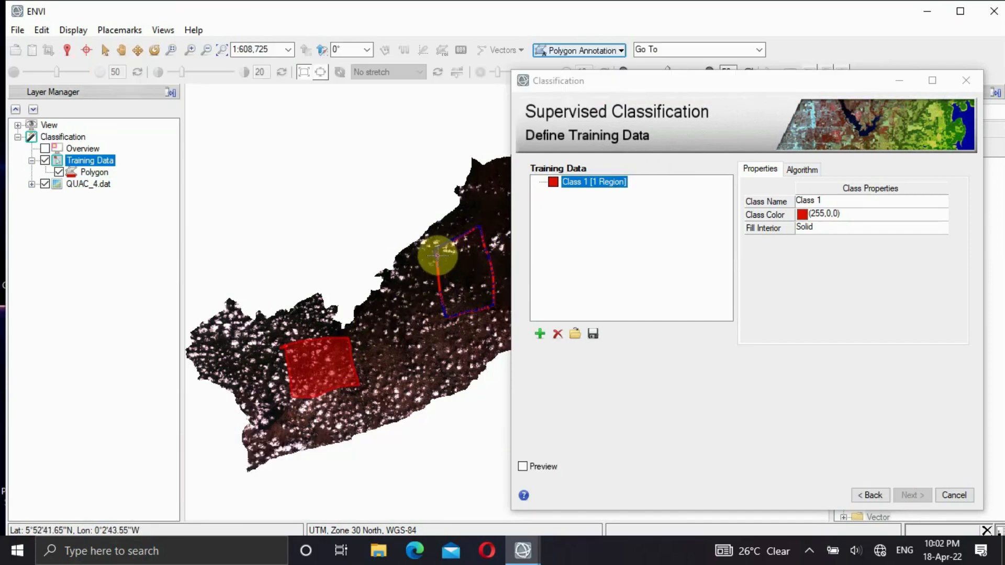
{"action": "double_click", "coordinate": [437, 255]}
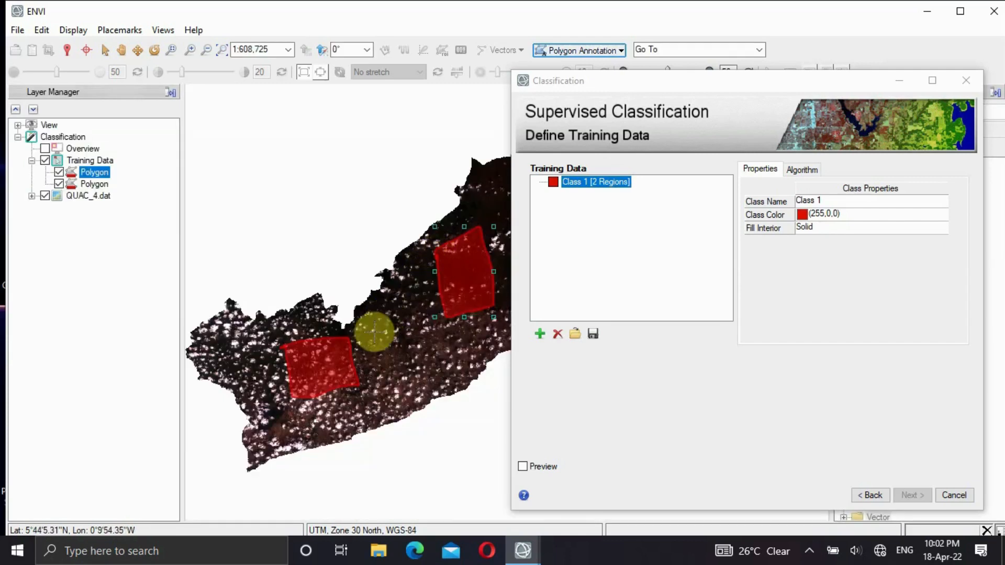
{"action": "mouse_move", "coordinate": [391, 331]}
{"action": "left_mouse_down"}
{"action": "mouse_move", "coordinate": [399, 387]}
{"action": "mouse_move", "coordinate": [431, 372]}
{"action": "mouse_move", "coordinate": [411, 307]}
{"action": "mouse_move", "coordinate": [391, 332]}
{"action": "left_mouse_up"}
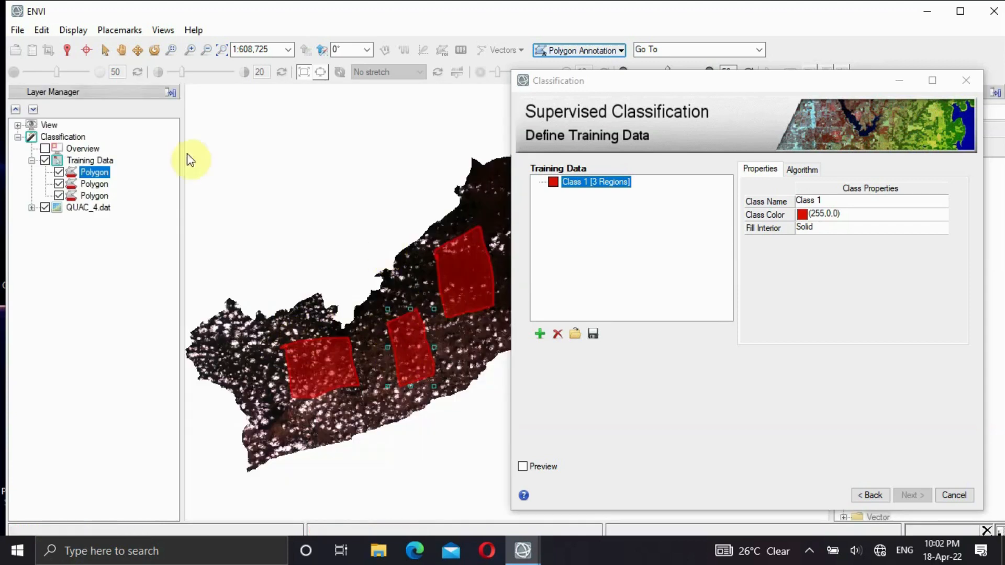
- Draw a fourth Class 1 training polygon in the northeastern part of the image, using Polygon Annotation
{"action": "left_click", "coordinate": [120, 52]}
{"action": "left_click_drag", "start_coordinate": [453, 294], "coordinate": [202, 370]}
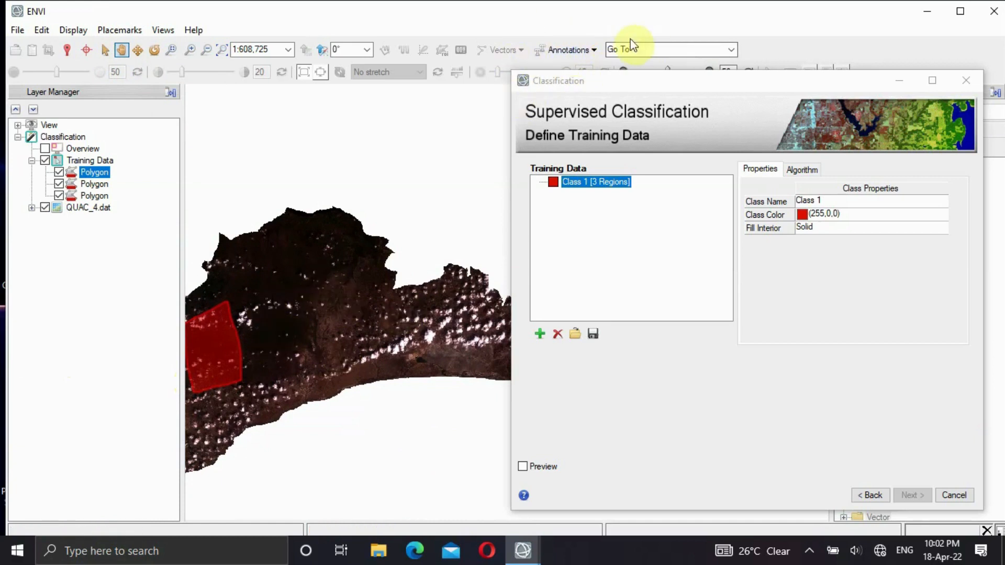
{"action": "left_click", "coordinate": [587, 50]}
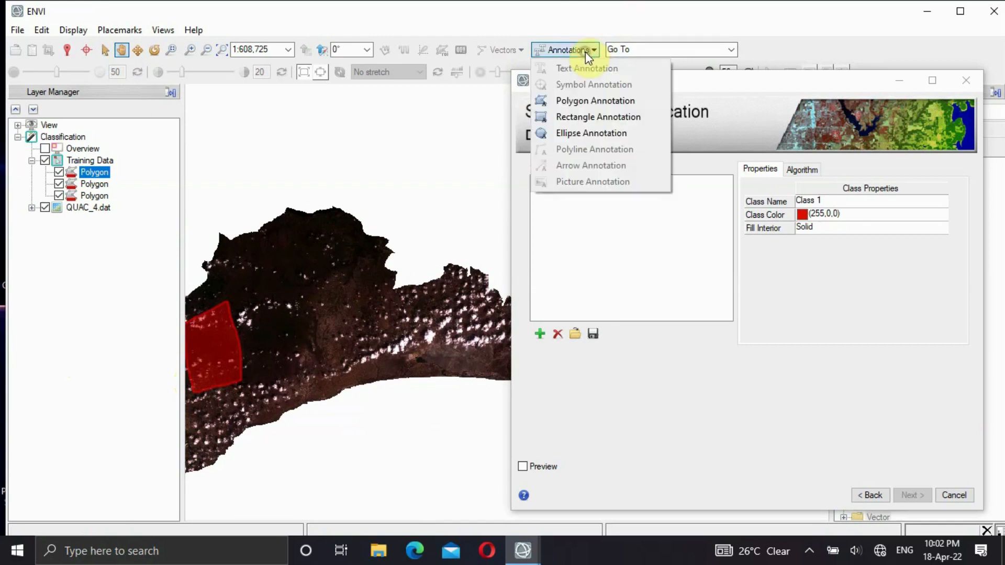
{"action": "left_click", "coordinate": [582, 100]}
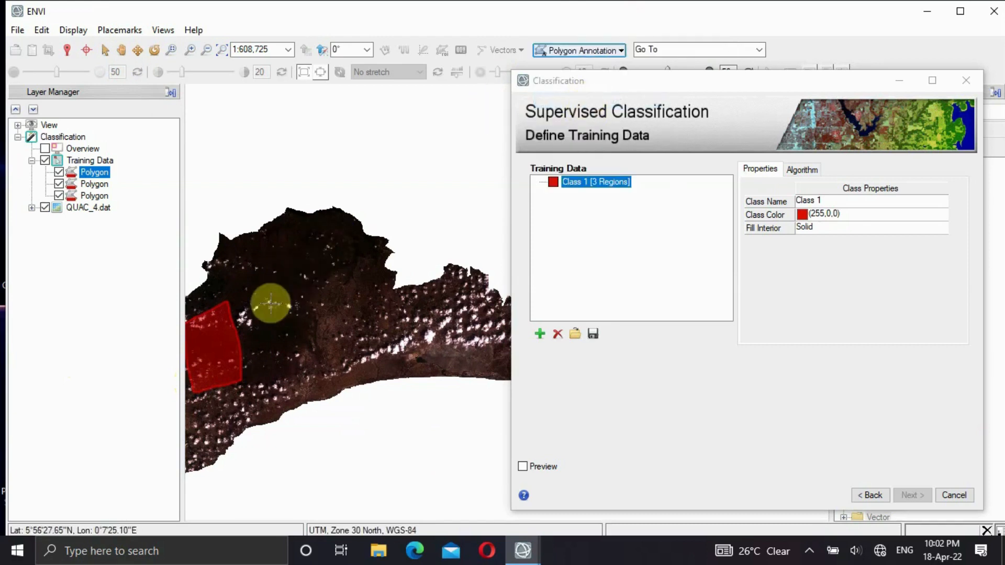
{"action": "left_click", "coordinate": [337, 244]}
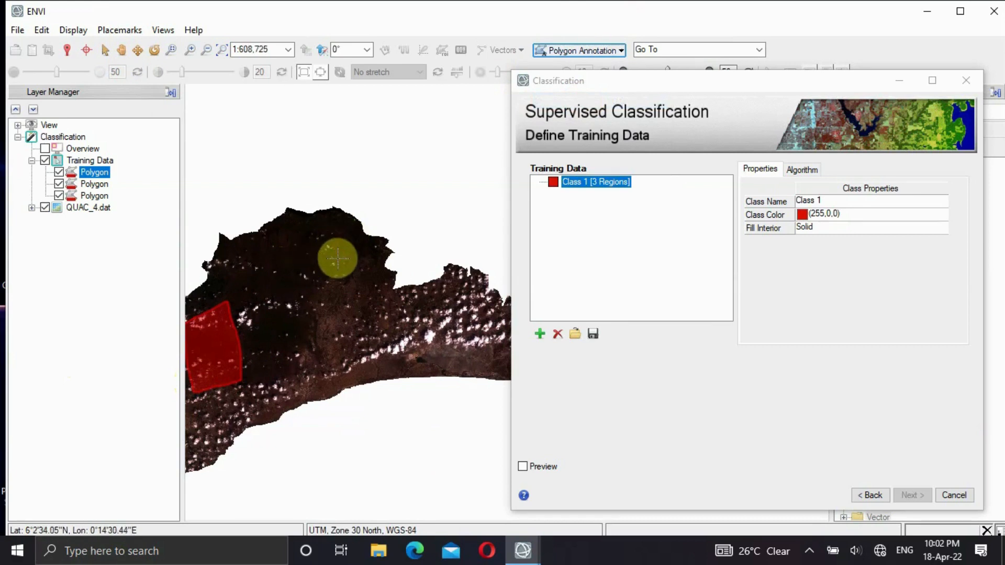
{"action": "left_click", "coordinate": [338, 320]}
{"action": "left_click", "coordinate": [383, 319]}
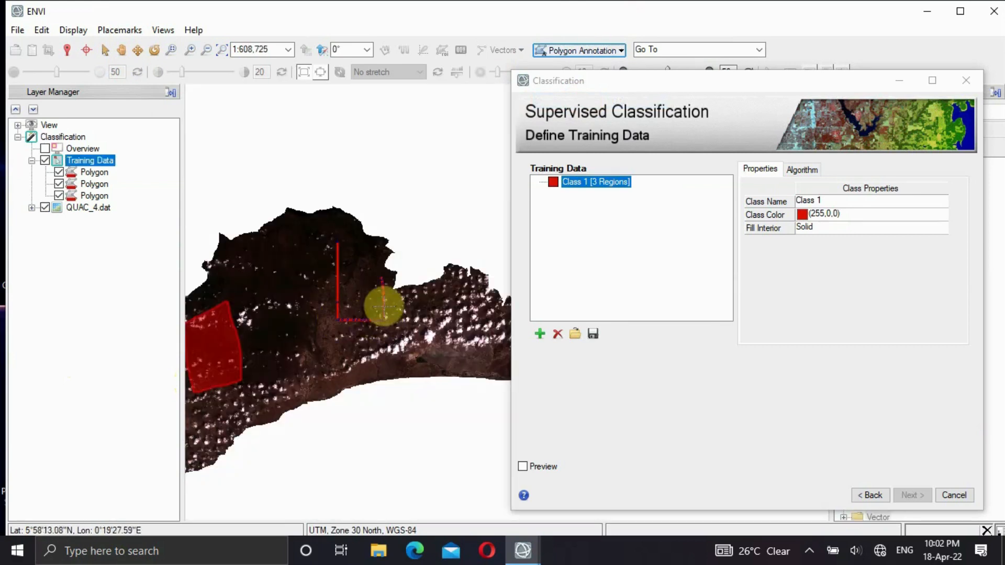
{"action": "left_click", "coordinate": [377, 253]}
{"action": "left_click", "coordinate": [341, 245]}
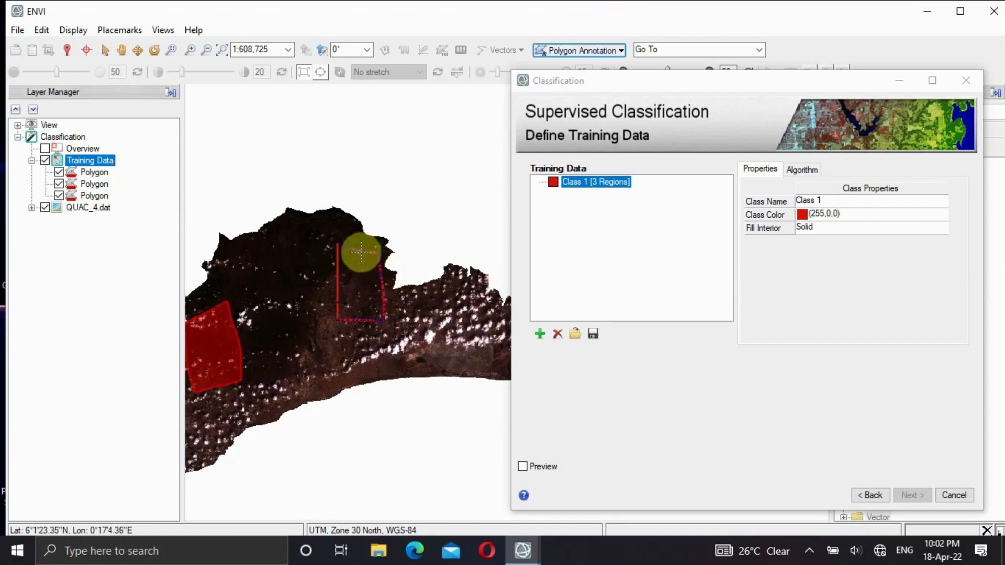
{"action": "double_click", "coordinate": [340, 247]}
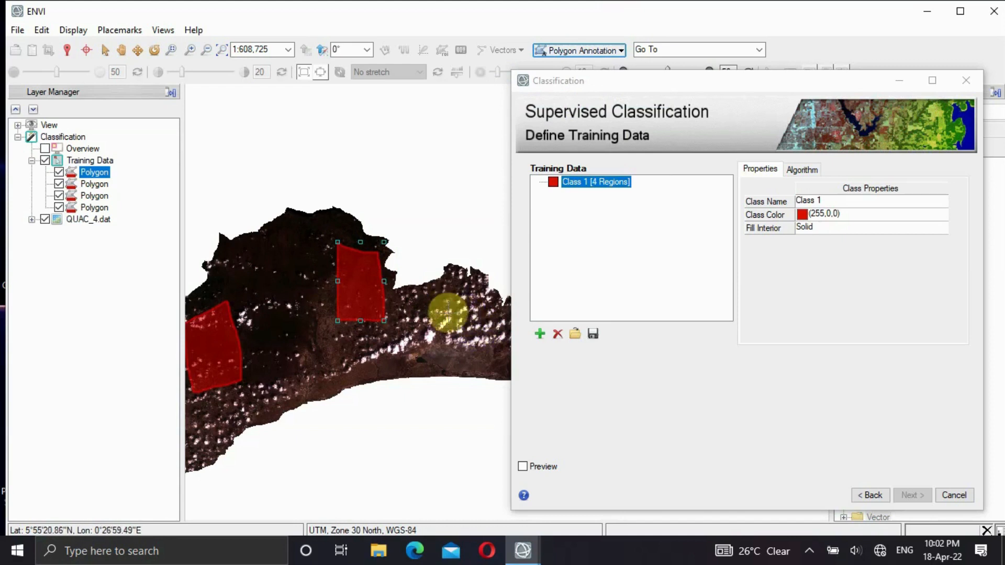
- Draw a fifth four-sided training polygon for Class 1 over the cloudy area near the eastern coast
{"action": "left_click", "coordinate": [447, 307]}
{"action": "left_click", "coordinate": [448, 360]}
{"action": "left_click", "coordinate": [496, 361]}
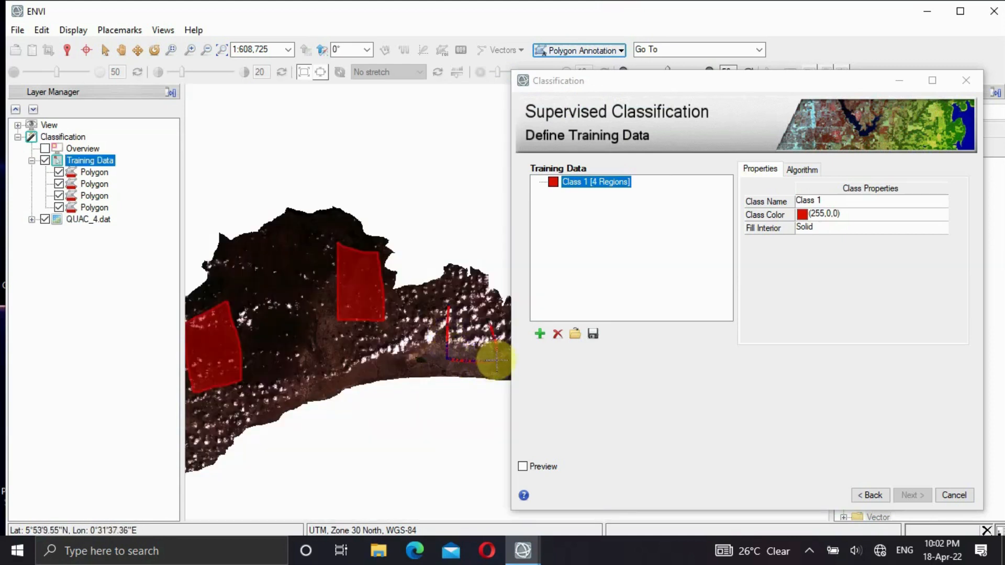
{"action": "left_click", "coordinate": [481, 304]}
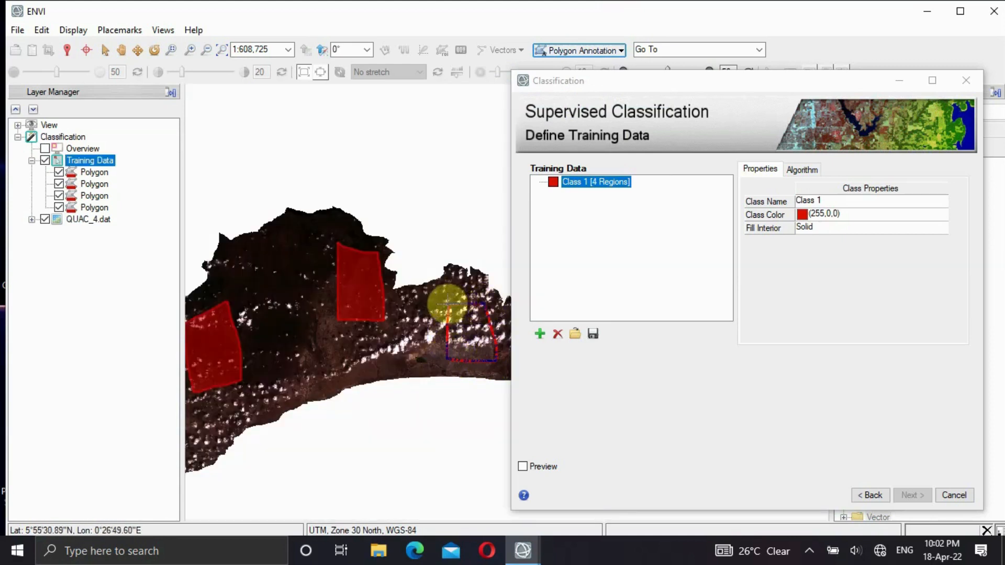
{"action": "left_click", "coordinate": [447, 305]}
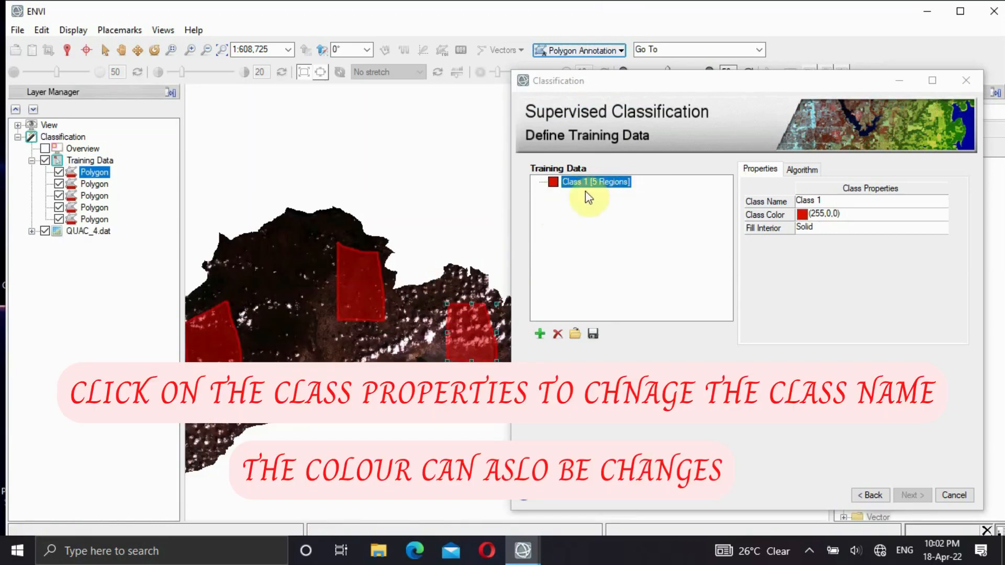
- Rename Class 1 to Settlements and add a second class to the training data
{"action": "left_click", "coordinate": [829, 204]}
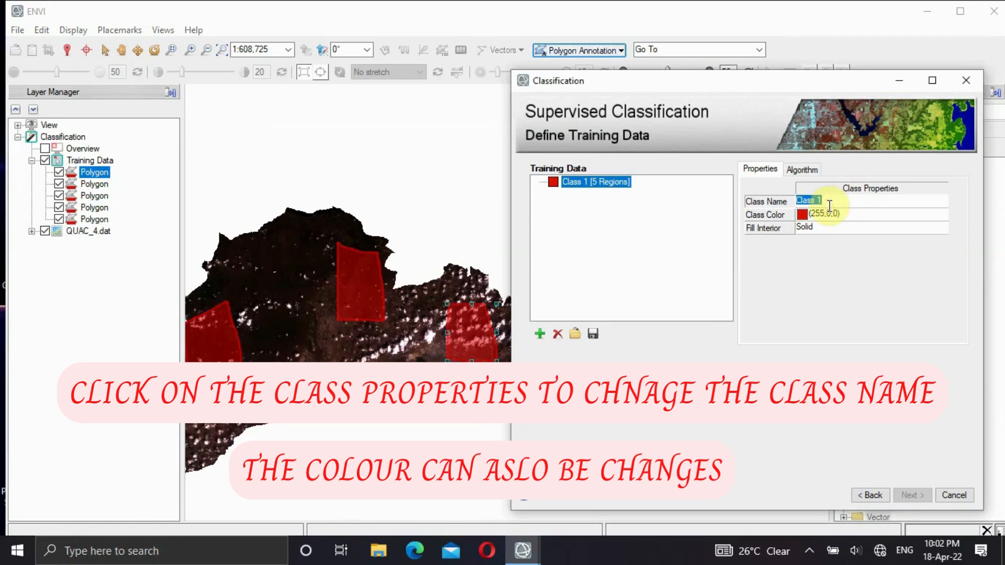
{"action": "type", "text": "Settlements"}
{"action": "left_click", "coordinate": [538, 335]}
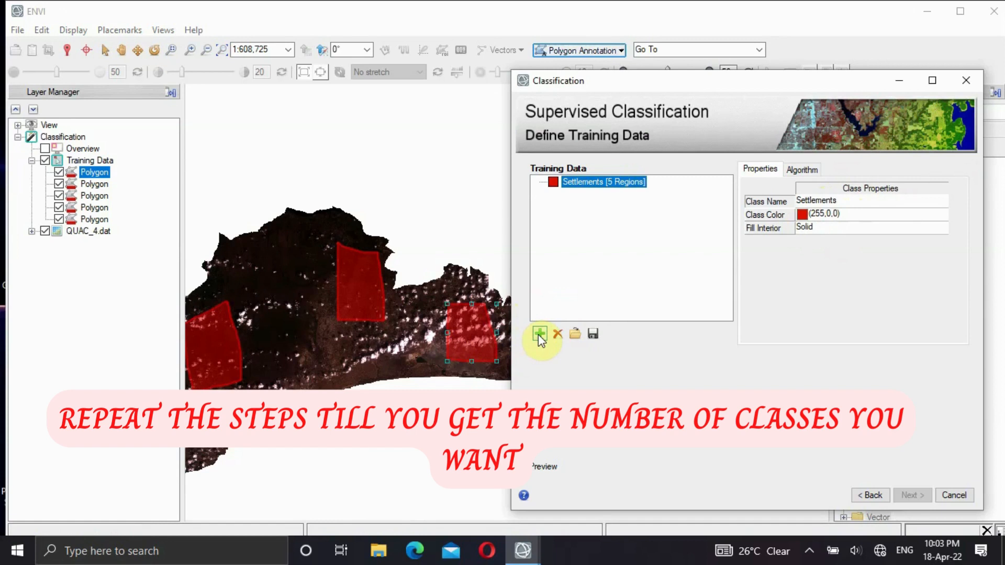
{"action": "left_click", "coordinate": [539, 335]}
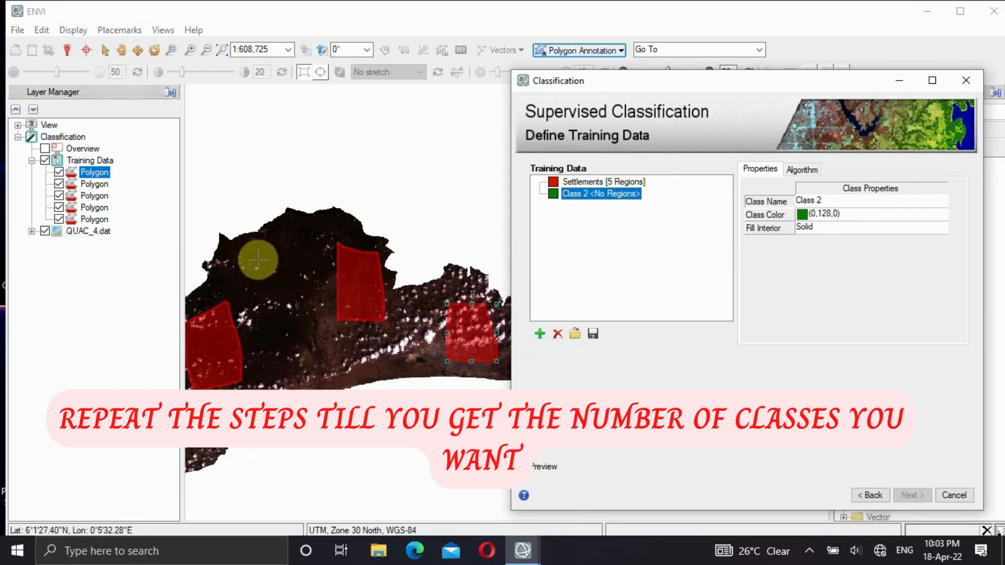
- Draw three Class 2 training polygons: a tall one through the image's centre, a flat one along the eastern coast, and a small one southwest of centre
{"action": "mouse_move", "coordinate": [255, 239]}
{"action": "left_mouse_down"}
{"action": "mouse_move", "coordinate": [254, 432]}
{"action": "mouse_move", "coordinate": [310, 369]}
{"action": "mouse_move", "coordinate": [302, 243]}
{"action": "mouse_move", "coordinate": [274, 228]}
{"action": "mouse_move", "coordinate": [255, 242]}
{"action": "left_mouse_up"}
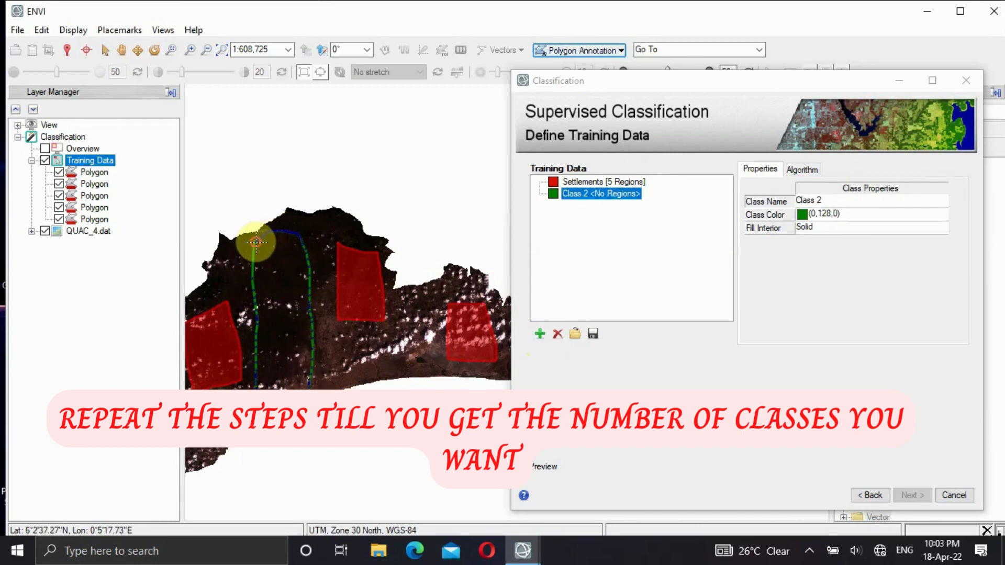
{"action": "double_click", "coordinate": [255, 241]}
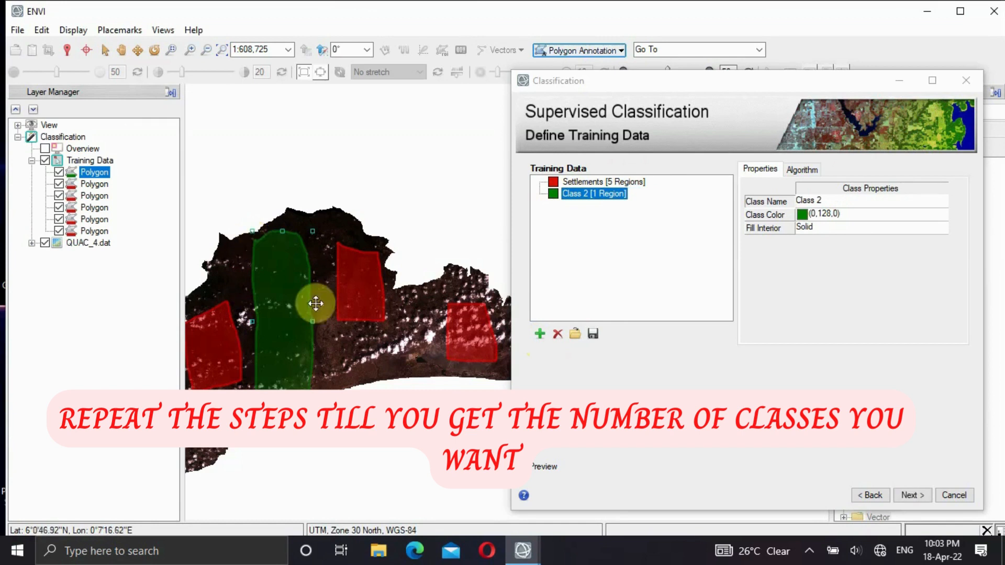
{"action": "mouse_move", "coordinate": [344, 344]}
{"action": "left_mouse_down"}
{"action": "mouse_move", "coordinate": [430, 341]}
{"action": "mouse_move", "coordinate": [431, 359]}
{"action": "mouse_move", "coordinate": [399, 374]}
{"action": "mouse_move", "coordinate": [340, 369]}
{"action": "mouse_move", "coordinate": [349, 344]}
{"action": "left_mouse_up"}
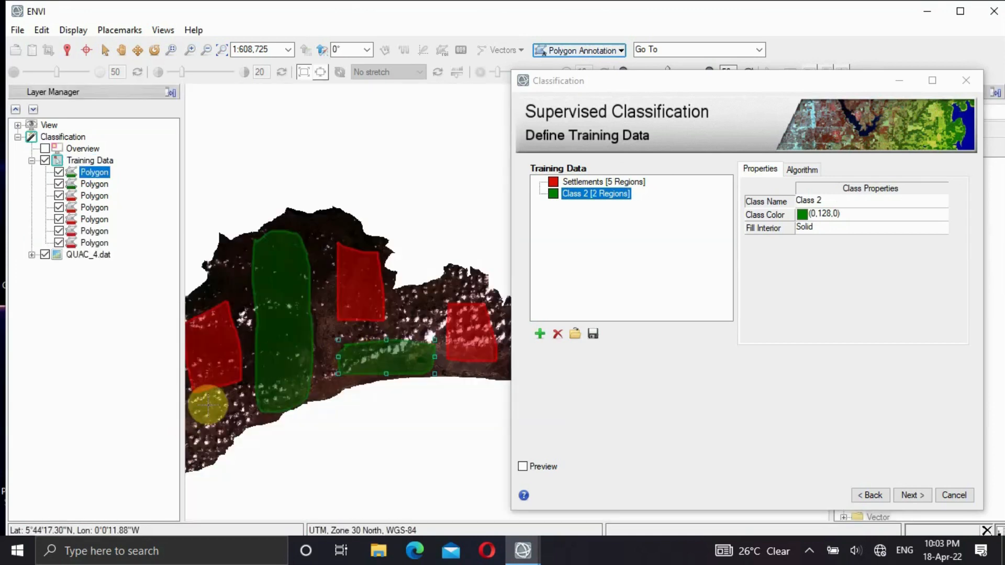
{"action": "mouse_move", "coordinate": [208, 404]}
{"action": "left_mouse_down"}
{"action": "mouse_move", "coordinate": [180, 442]}
{"action": "mouse_move", "coordinate": [186, 455]}
{"action": "mouse_move", "coordinate": [213, 440]}
{"action": "mouse_move", "coordinate": [225, 413]}
{"action": "mouse_move", "coordinate": [209, 407]}
{"action": "left_mouse_up"}
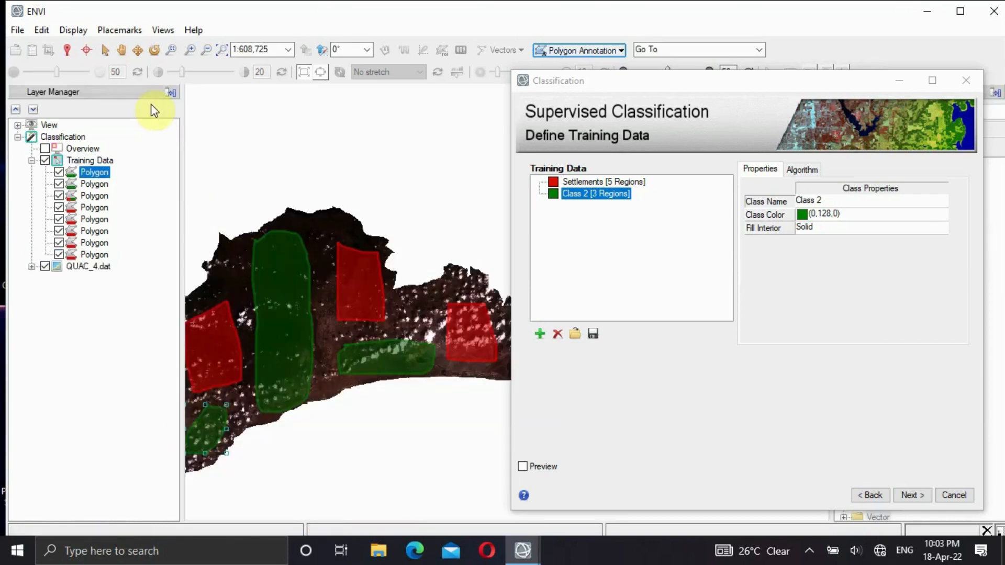
- Draw two more Class 2 training polygons with Polygon Annotation: one at the image's far west and a narrow one along the southwestern coast
{"action": "left_click", "coordinate": [121, 51]}
{"action": "mouse_move", "coordinate": [252, 303]}
{"action": "left_mouse_down"}
{"action": "mouse_move", "coordinate": [433, 293]}
{"action": "mouse_move", "coordinate": [517, 224]}
{"action": "mouse_move", "coordinate": [490, 236]}
{"action": "left_mouse_up"}
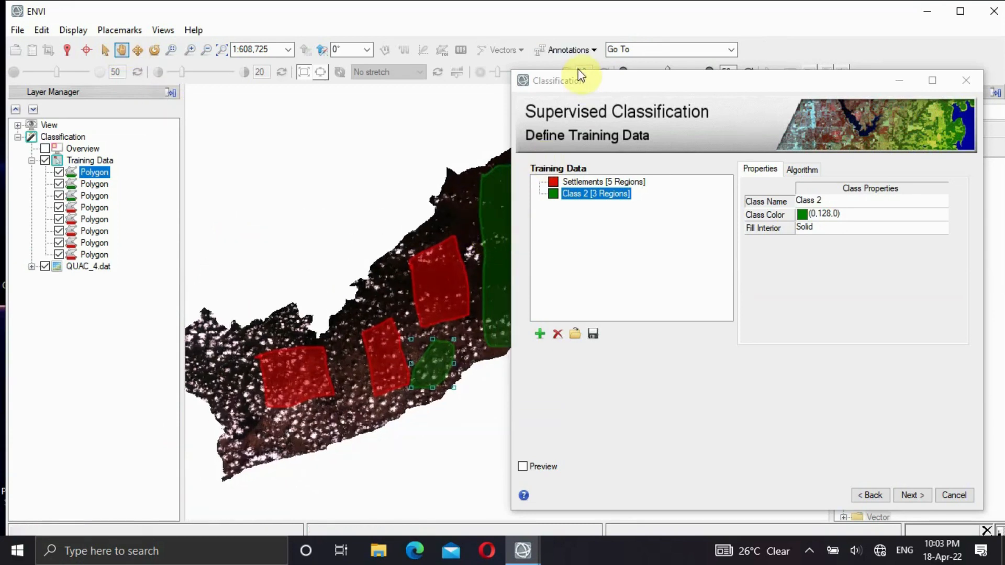
{"action": "left_click", "coordinate": [579, 49]}
{"action": "left_click", "coordinate": [571, 100]}
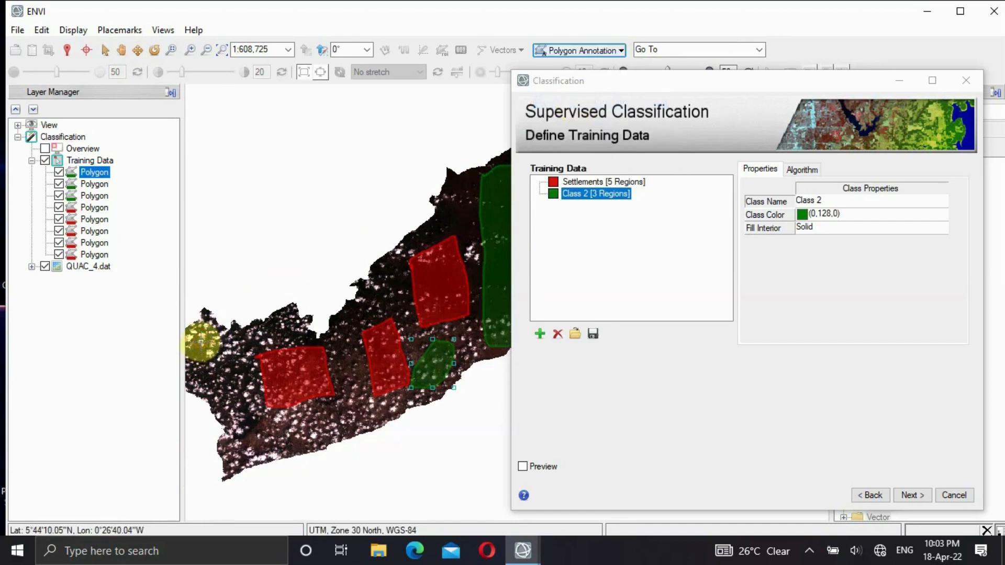
{"action": "mouse_move", "coordinate": [201, 343]}
{"action": "left_mouse_down"}
{"action": "mouse_move", "coordinate": [213, 399]}
{"action": "mouse_move", "coordinate": [233, 372]}
{"action": "mouse_move", "coordinate": [204, 339]}
{"action": "left_mouse_up"}
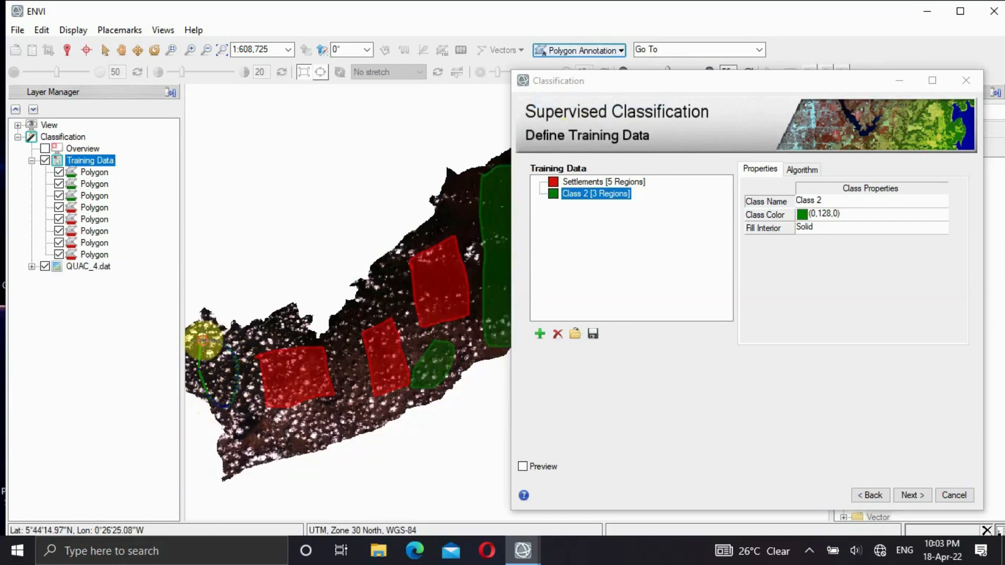
{"action": "double_click", "coordinate": [204, 341]}
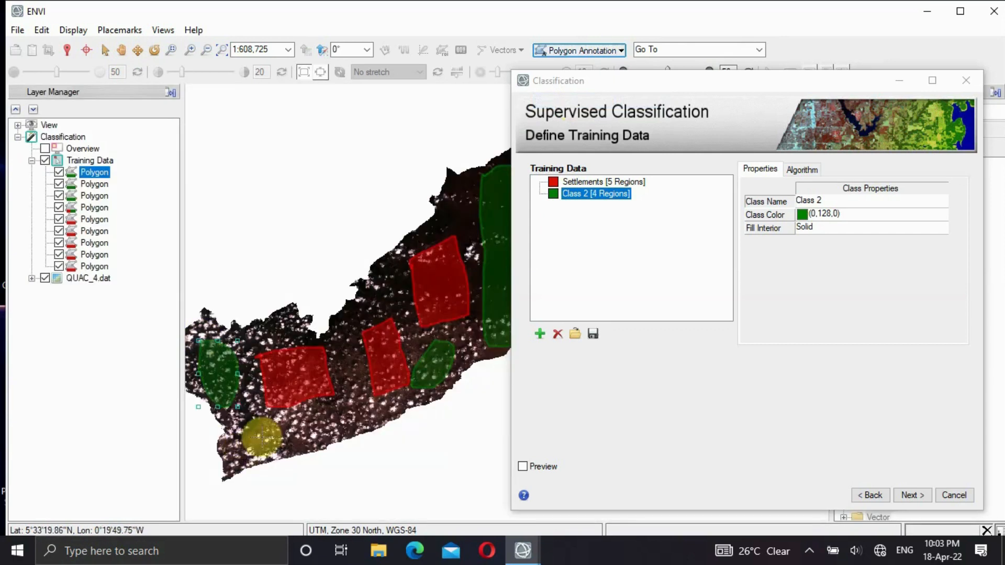
{"action": "mouse_move", "coordinate": [262, 435]}
{"action": "left_mouse_down"}
{"action": "mouse_move", "coordinate": [354, 410]}
{"action": "mouse_move", "coordinate": [359, 425]}
{"action": "mouse_move", "coordinate": [259, 445]}
{"action": "mouse_move", "coordinate": [259, 434]}
{"action": "left_mouse_up"}
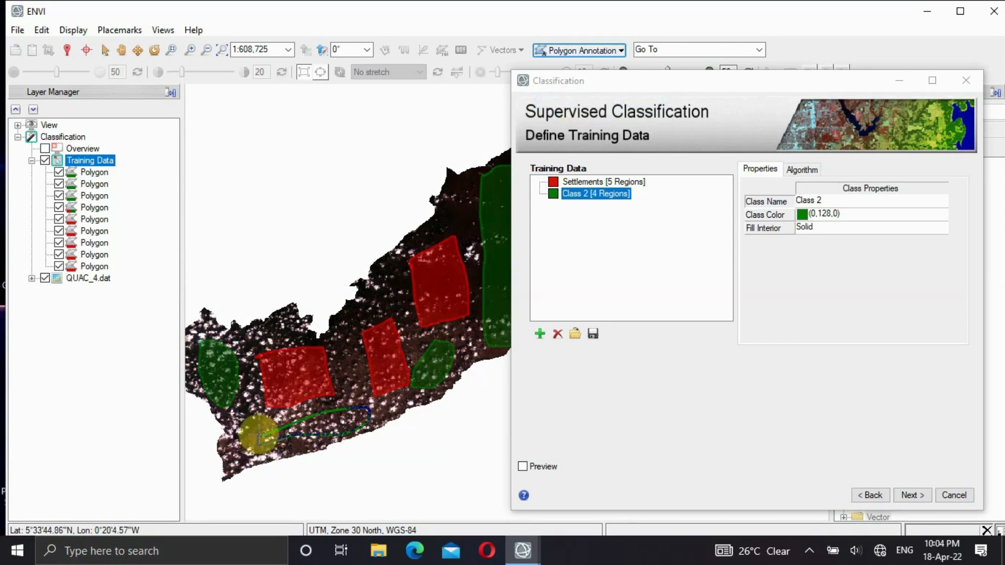
{"action": "double_click", "coordinate": [259, 433]}
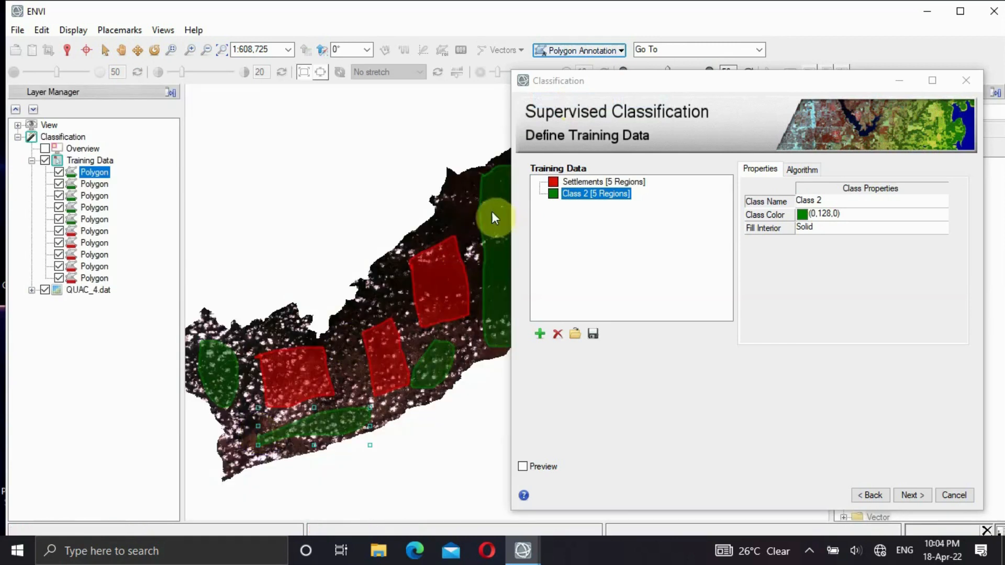
- Rename Class 2 to Forest zones and add a third class to the training data
{"action": "left_click", "coordinate": [852, 198]}
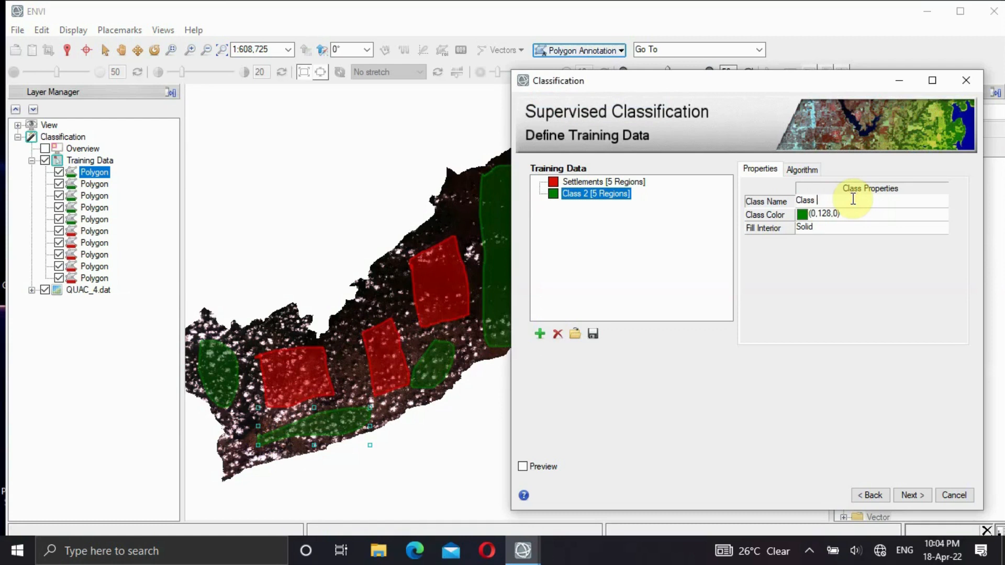
{"action": "type", "text": "Forest zones"}
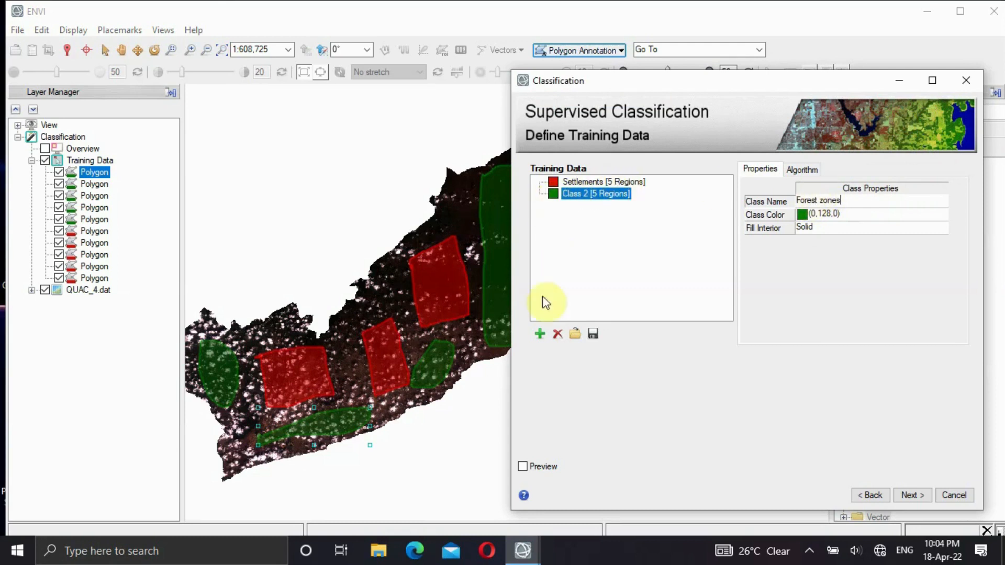
{"action": "left_click", "coordinate": [538, 339]}
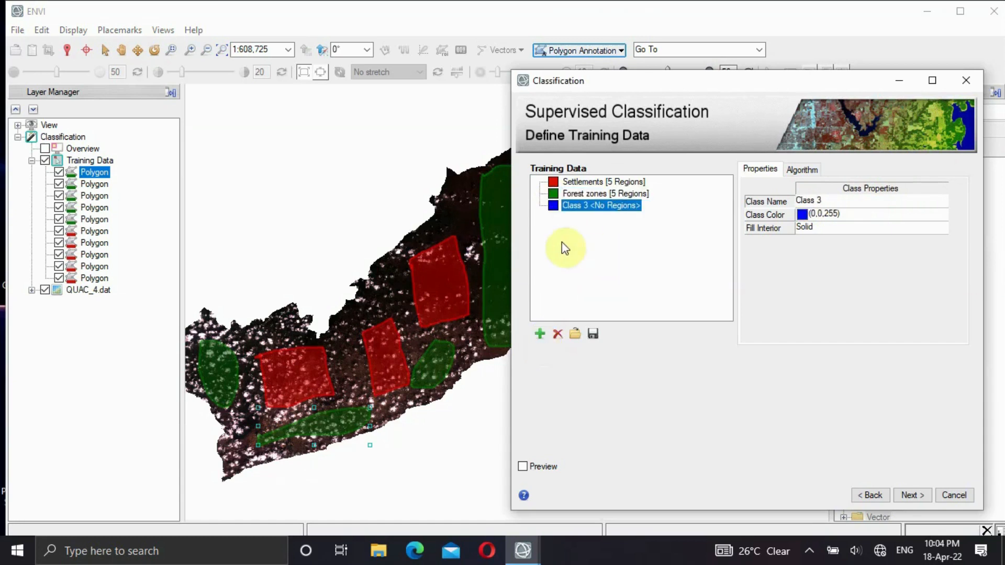
- Draw three small Class 3 training polygons along the image's northern edge, west of the large Forest zones polygon
{"action": "left_click", "coordinate": [459, 202]}
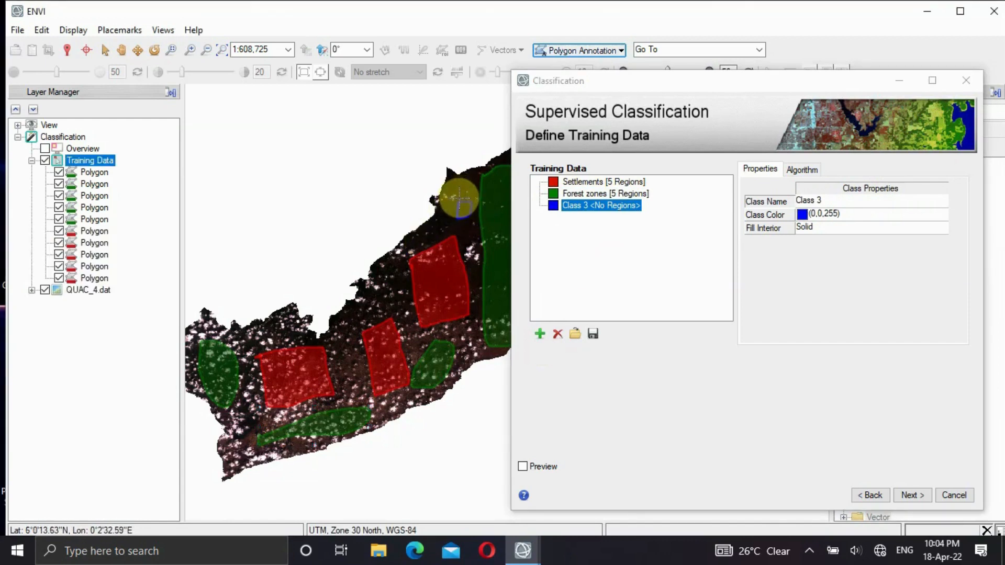
{"action": "double_click", "coordinate": [459, 198]}
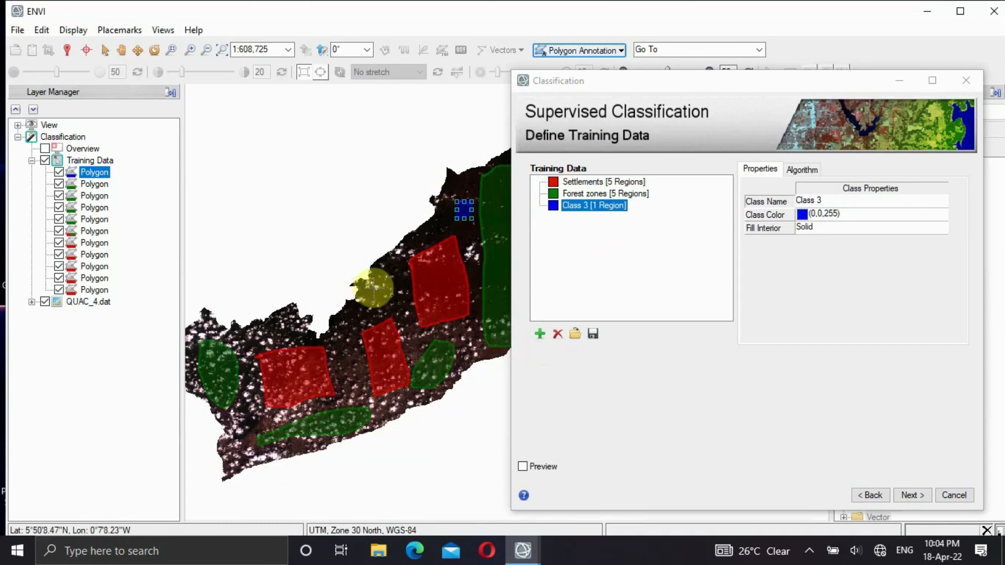
{"action": "left_click", "coordinate": [373, 288]}
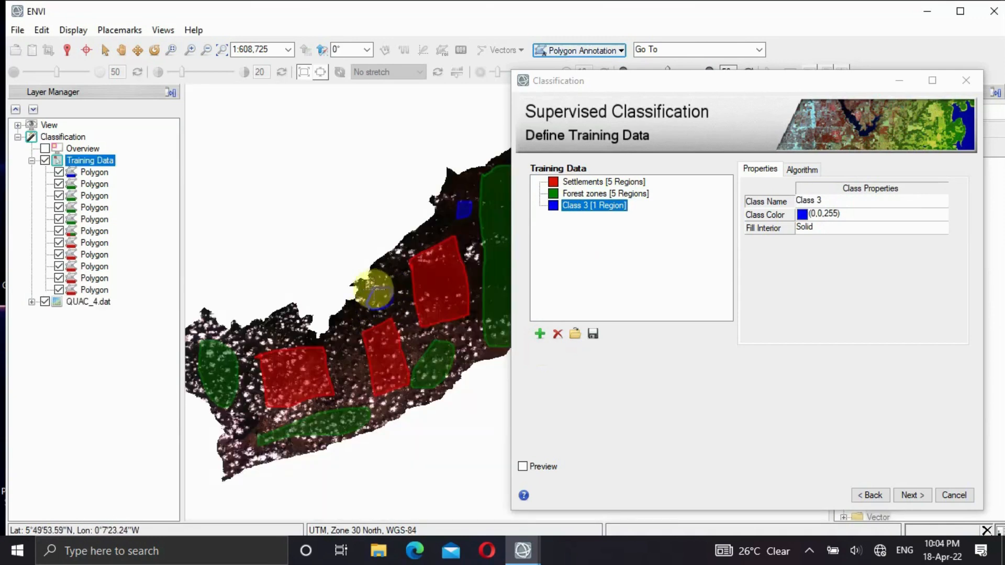
{"action": "double_click", "coordinate": [374, 288]}
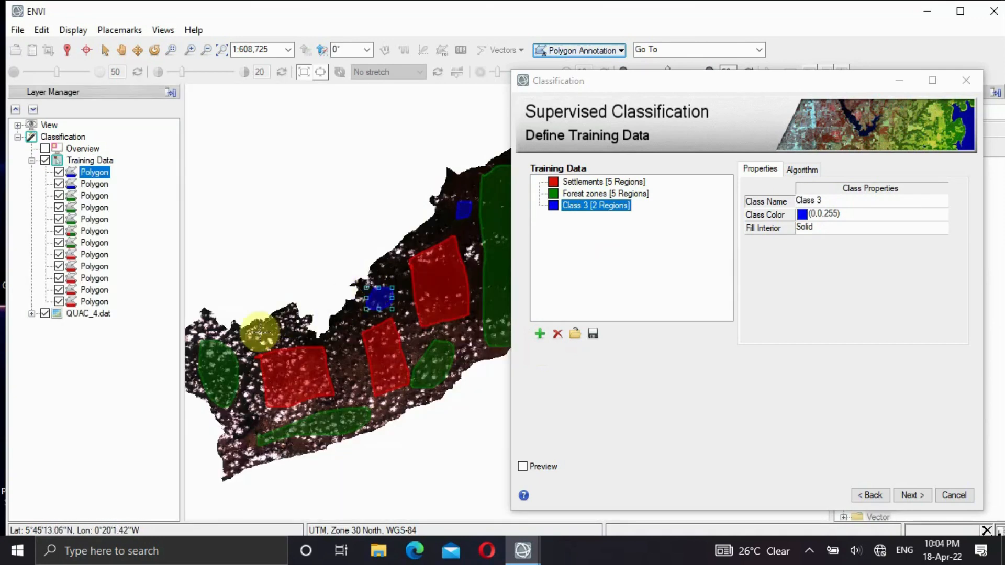
{"action": "mouse_move", "coordinate": [255, 333]}
{"action": "left_mouse_down"}
{"action": "mouse_move", "coordinate": [289, 321]}
{"action": "mouse_move", "coordinate": [280, 336]}
{"action": "mouse_move", "coordinate": [256, 335]}
{"action": "left_mouse_up"}
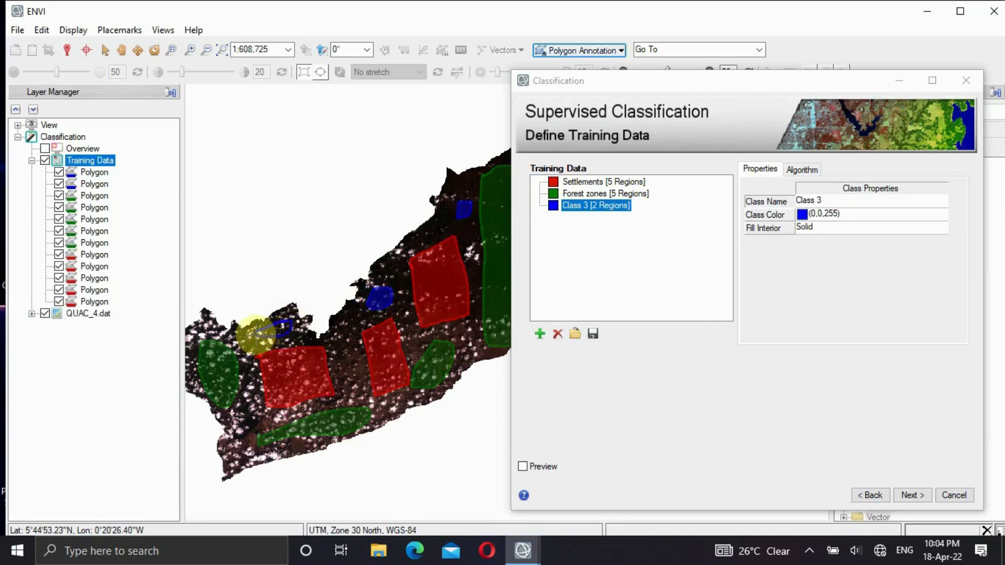
{"action": "double_click", "coordinate": [256, 332]}
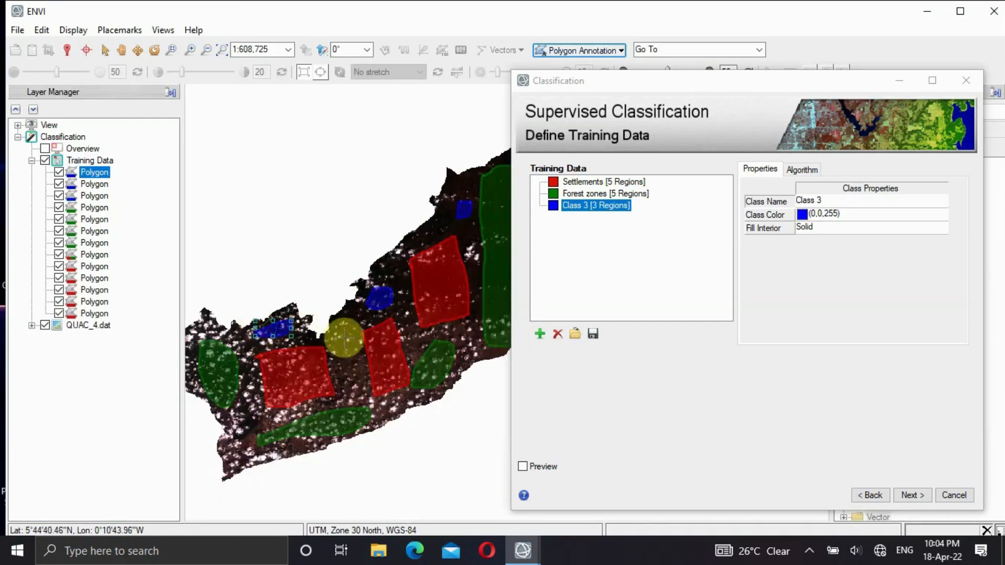
- Draw three more Class 3 polygons: between the two western Settlements regions, over the small coastal forest region, and across the large forest region's western edge
{"action": "mouse_move", "coordinate": [341, 350]}
{"action": "left_mouse_down"}
{"action": "mouse_move", "coordinate": [345, 381]}
{"action": "mouse_move", "coordinate": [358, 371]}
{"action": "mouse_move", "coordinate": [346, 350]}
{"action": "left_mouse_up"}
{"action": "double_click", "coordinate": [343, 350]}
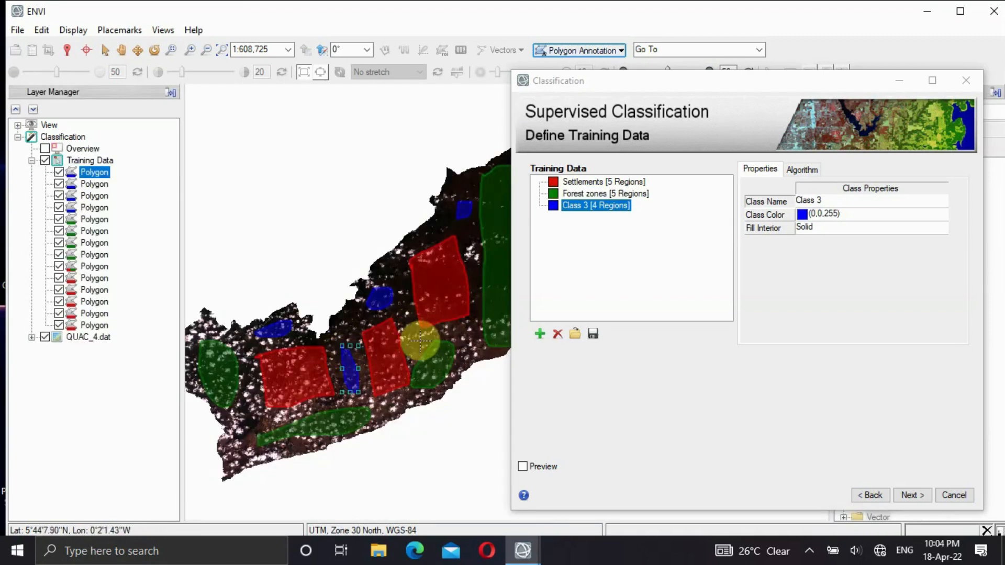
{"action": "mouse_move", "coordinate": [416, 341]}
{"action": "left_mouse_down"}
{"action": "mouse_move", "coordinate": [428, 366]}
{"action": "mouse_move", "coordinate": [422, 341]}
{"action": "left_mouse_up"}
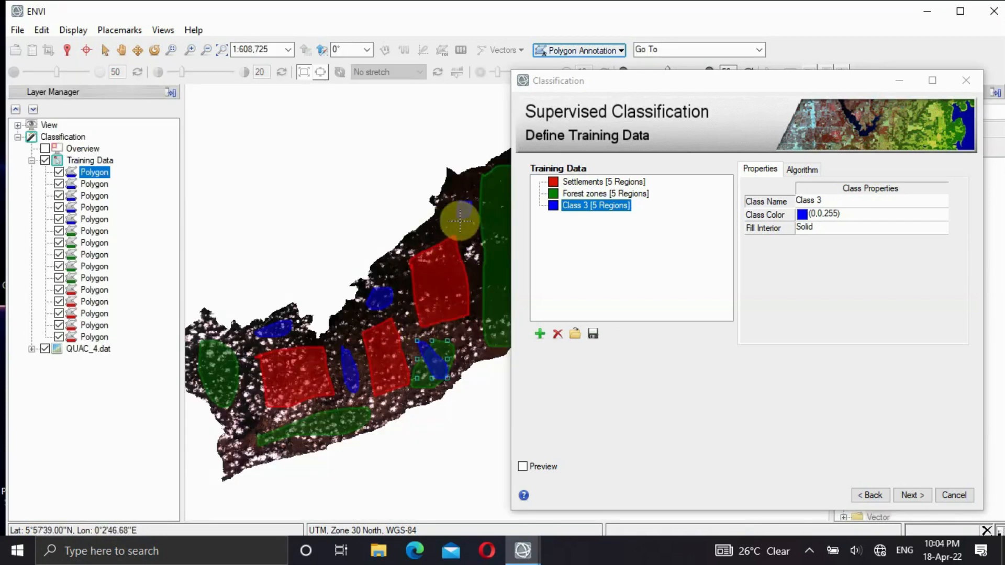
{"action": "mouse_move", "coordinate": [473, 222]}
{"action": "left_mouse_down"}
{"action": "mouse_move", "coordinate": [498, 230]}
{"action": "mouse_move", "coordinate": [496, 261]}
{"action": "mouse_move", "coordinate": [467, 216]}
{"action": "left_mouse_up"}
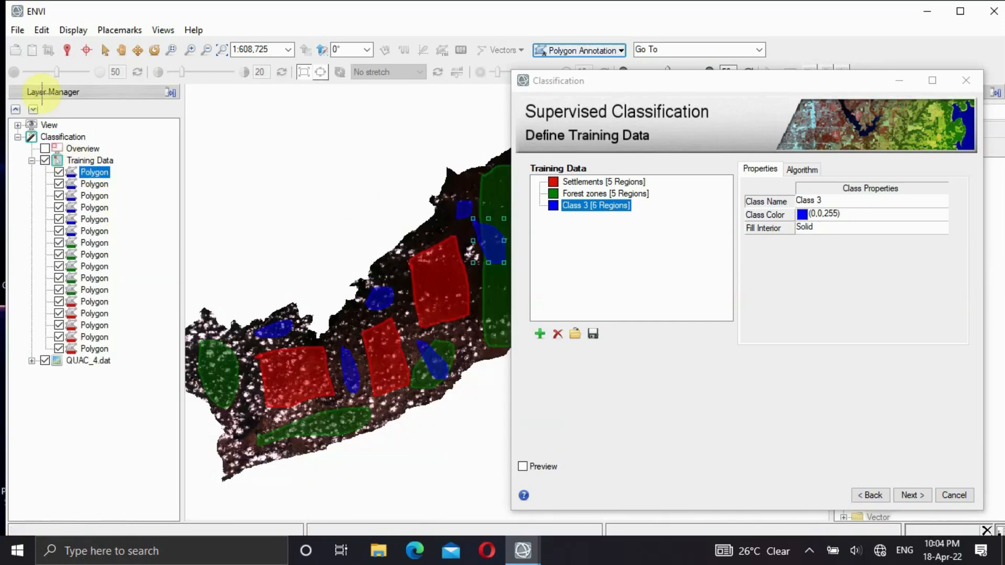
- Draw two Class 3 training polygons in the east: a narrow one along the northeastern edge and a small one between the two eastern Settlements regions
{"action": "left_click", "coordinate": [121, 50]}
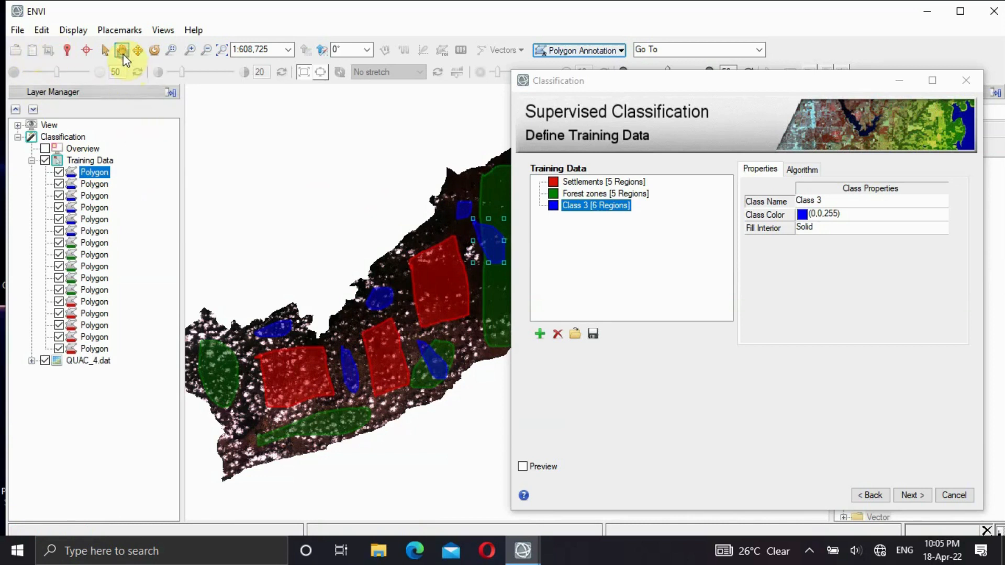
{"action": "left_click_drag", "start_coordinate": [444, 307], "coordinate": [114, 352]}
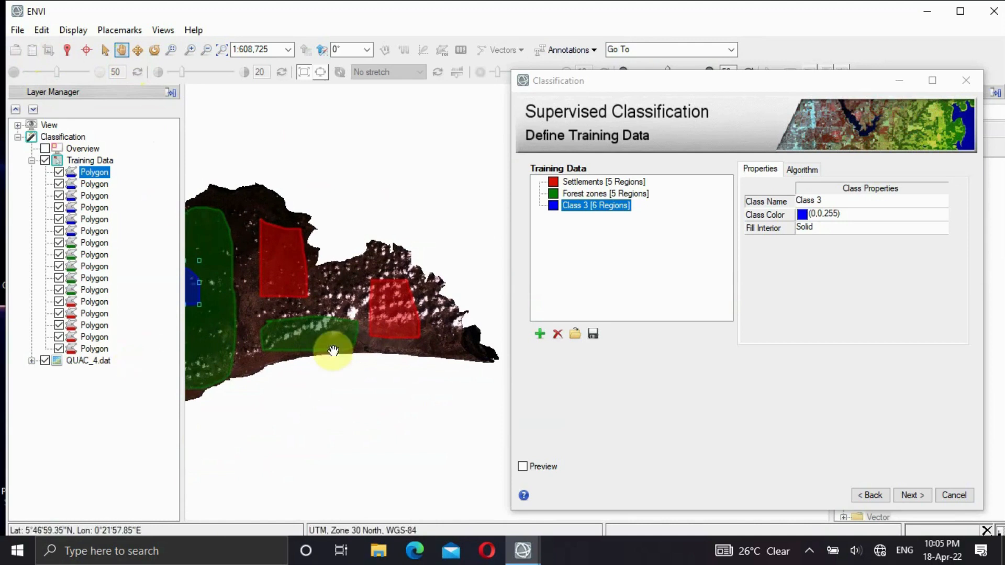
{"action": "left_click", "coordinate": [570, 49]}
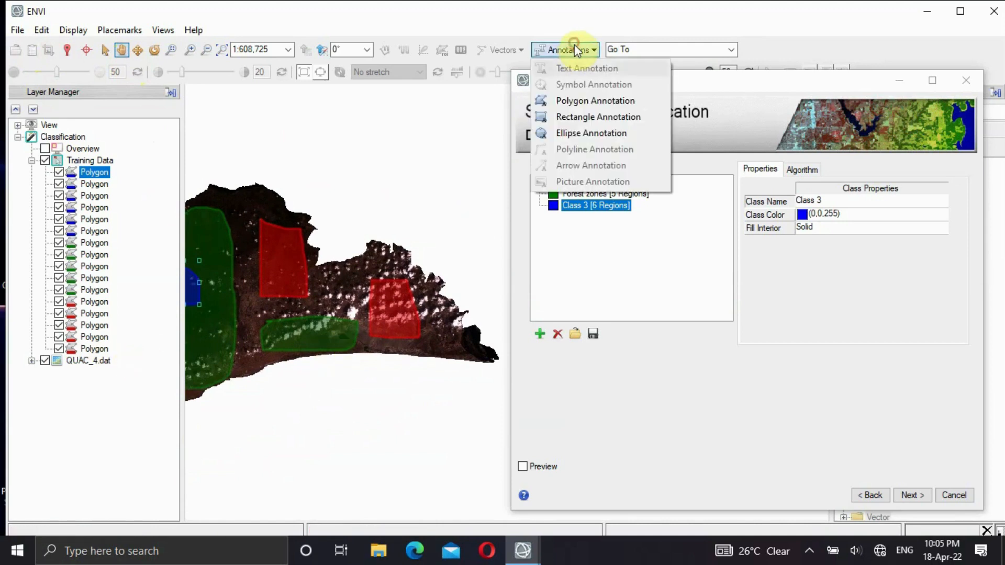
{"action": "left_click", "coordinate": [574, 99]}
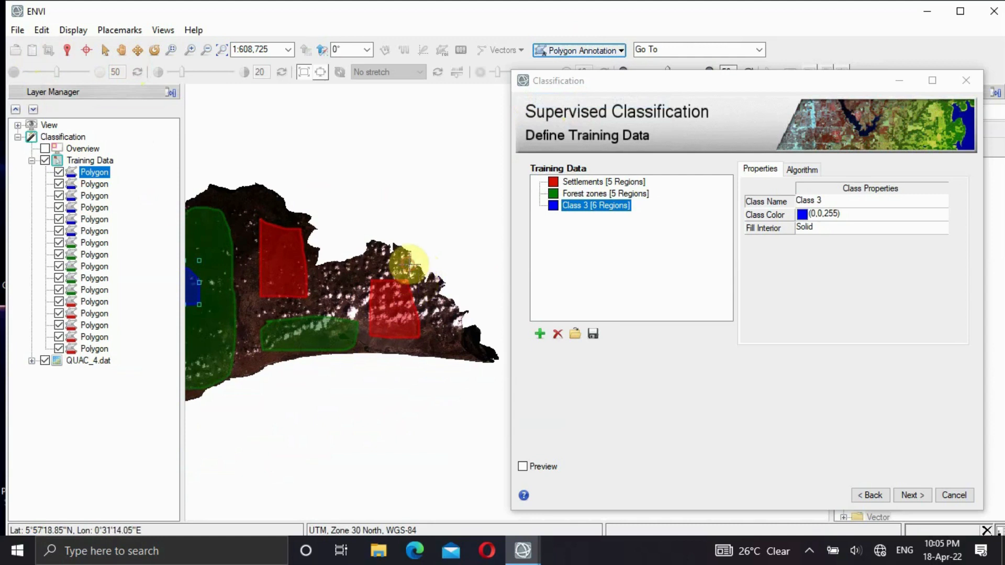
{"action": "mouse_move", "coordinate": [410, 261]}
{"action": "left_mouse_down"}
{"action": "mouse_move", "coordinate": [426, 332]}
{"action": "mouse_move", "coordinate": [444, 341]}
{"action": "mouse_move", "coordinate": [413, 274]}
{"action": "left_mouse_up"}
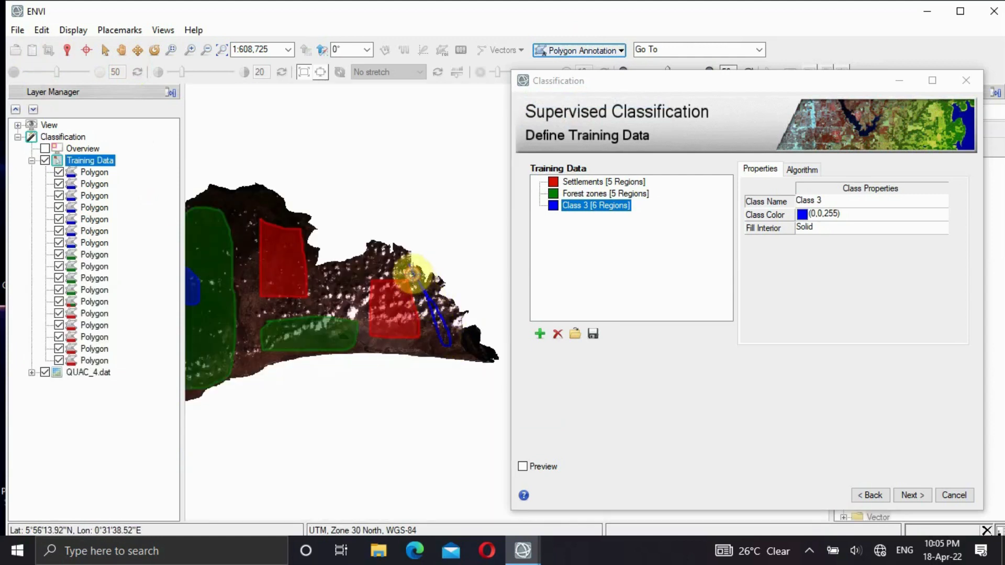
{"action": "double_click", "coordinate": [413, 274]}
{"action": "left_click_drag", "start_coordinate": [342, 300], "coordinate": [337, 277]}
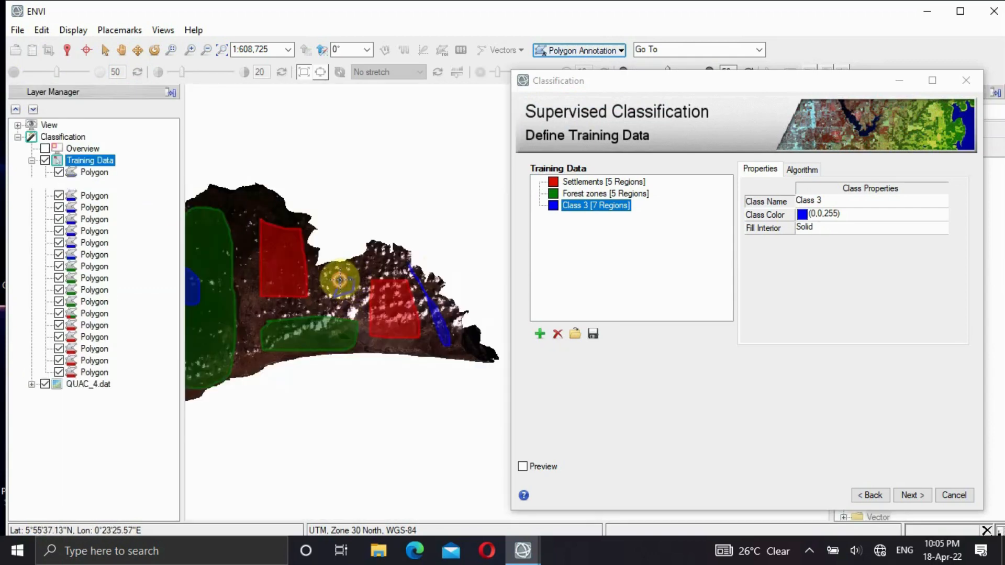
{"action": "double_click", "coordinate": [337, 277]}
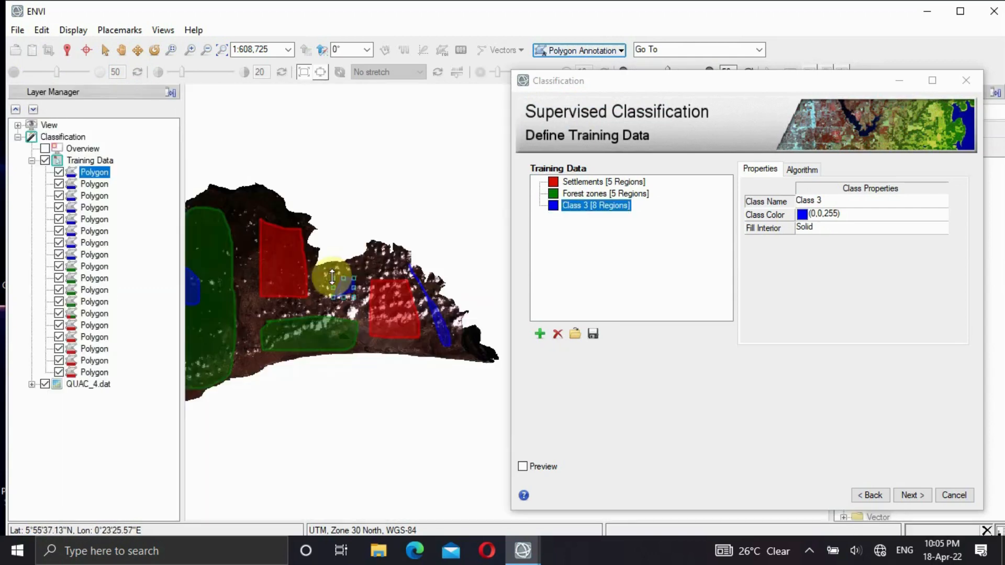
- Rename Class 3 to Water bodies and add a fourth class to the training data
{"action": "left_click", "coordinate": [835, 201]}
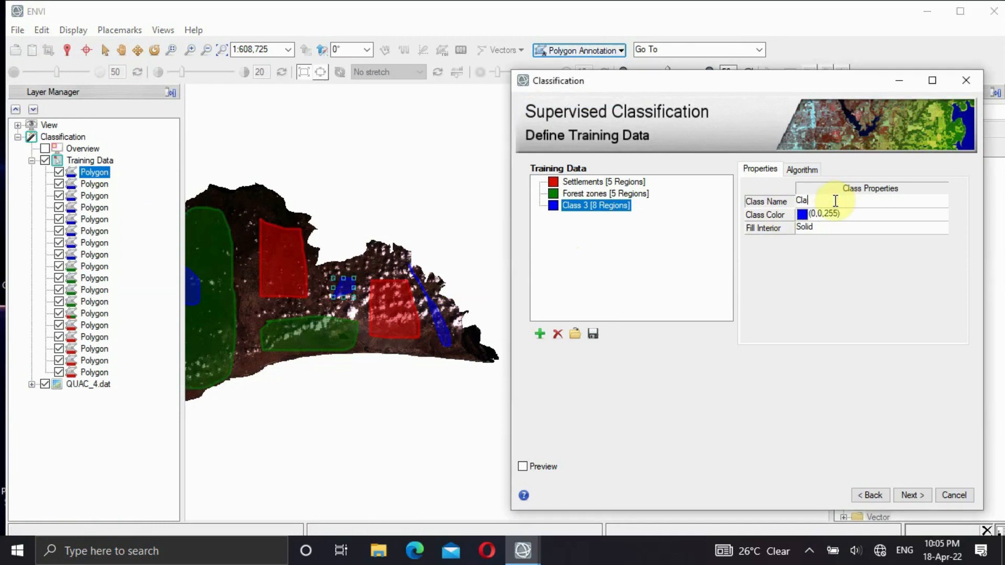
{"action": "type", "text": "Water bodies"}
{"action": "left_click", "coordinate": [539, 334]}
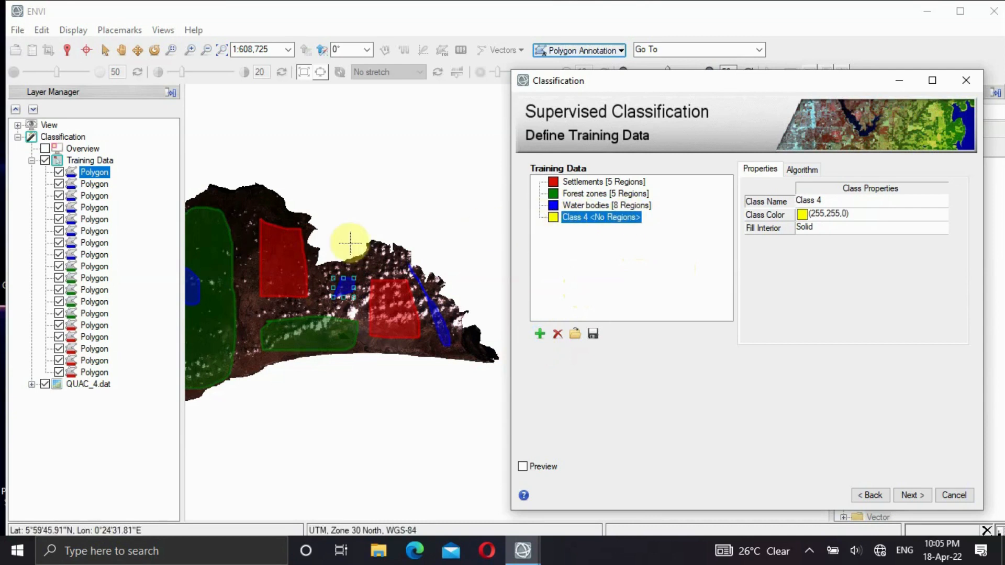
- Draw three Class 4 training polygons: two narrow ones east of the large forest region and one just north of the easternmost Settlements region
{"action": "mouse_move", "coordinate": [236, 204]}
{"action": "left_mouse_down"}
{"action": "mouse_move", "coordinate": [239, 242]}
{"action": "mouse_move", "coordinate": [238, 207]}
{"action": "left_mouse_up"}
{"action": "double_click", "coordinate": [239, 207]}
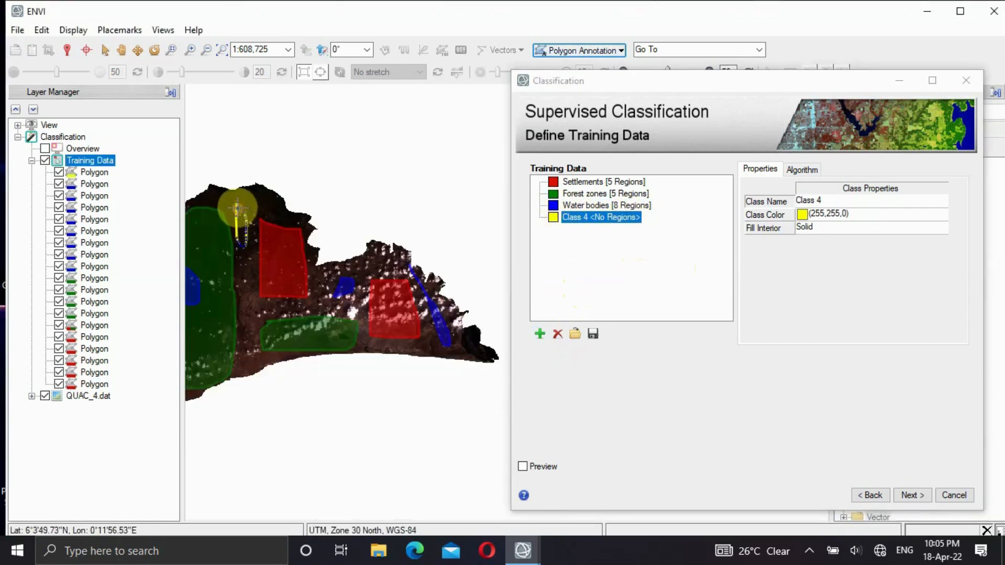
{"action": "mouse_move", "coordinate": [244, 289]}
{"action": "left_mouse_down"}
{"action": "mouse_move", "coordinate": [247, 332]}
{"action": "mouse_move", "coordinate": [246, 297]}
{"action": "left_mouse_up"}
{"action": "double_click", "coordinate": [245, 298]}
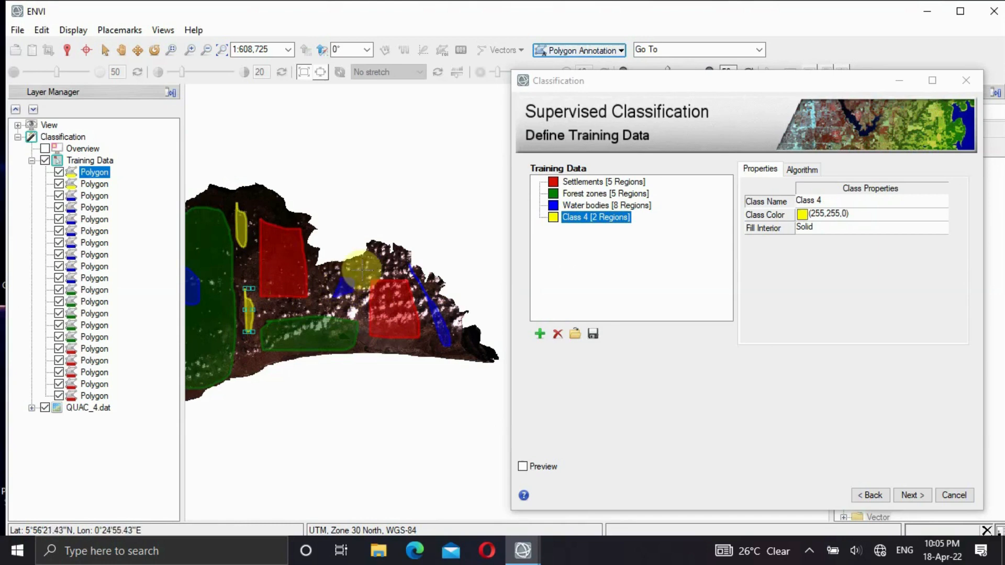
{"action": "mouse_move", "coordinate": [367, 269]}
{"action": "left_mouse_down"}
{"action": "mouse_move", "coordinate": [394, 269]}
{"action": "mouse_move", "coordinate": [373, 256]}
{"action": "mouse_move", "coordinate": [368, 268]}
{"action": "left_mouse_up"}
{"action": "double_click", "coordinate": [368, 268]}
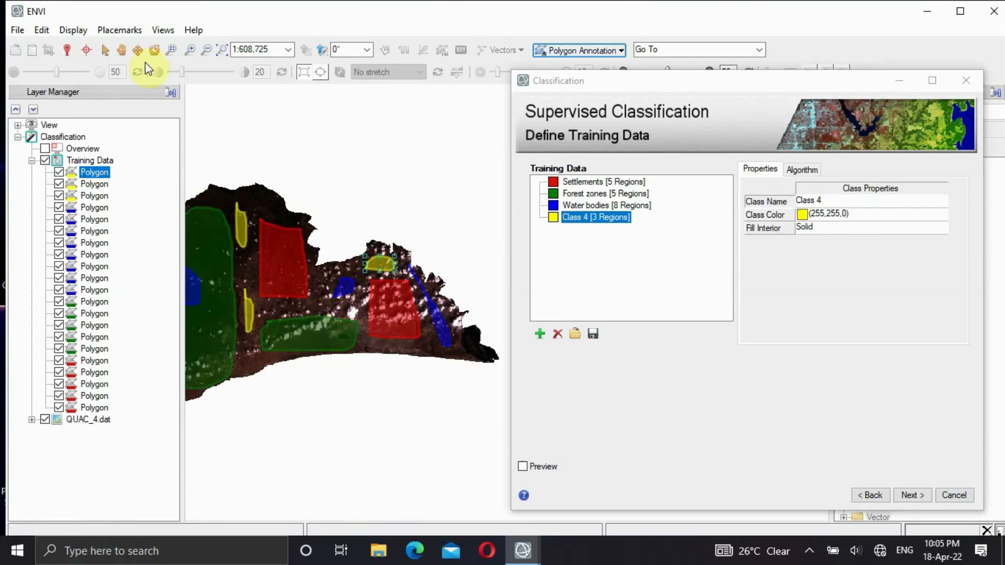
- Draw a small Class 4 training polygon on the image's northern edge, just northwest of the Settlements region nearest the large forest region's west side
{"action": "left_click", "coordinate": [121, 50]}
{"action": "mouse_move", "coordinate": [253, 307]}
{"action": "left_mouse_down"}
{"action": "mouse_move", "coordinate": [370, 307]}
{"action": "mouse_move", "coordinate": [450, 289]}
{"action": "mouse_move", "coordinate": [571, 175]}
{"action": "mouse_move", "coordinate": [524, 222]}
{"action": "left_mouse_up"}
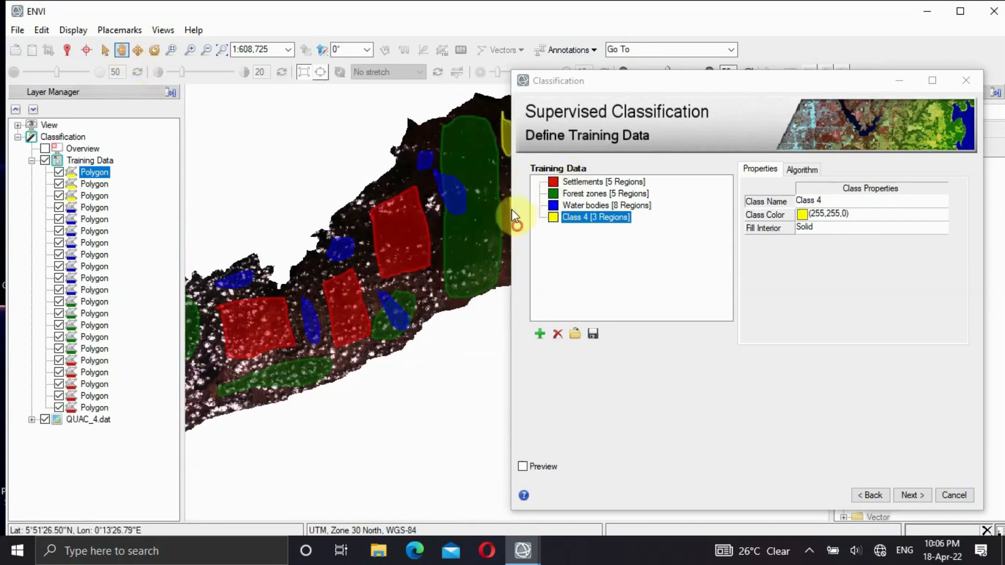
{"action": "left_click", "coordinate": [582, 55]}
{"action": "left_click", "coordinate": [580, 101]}
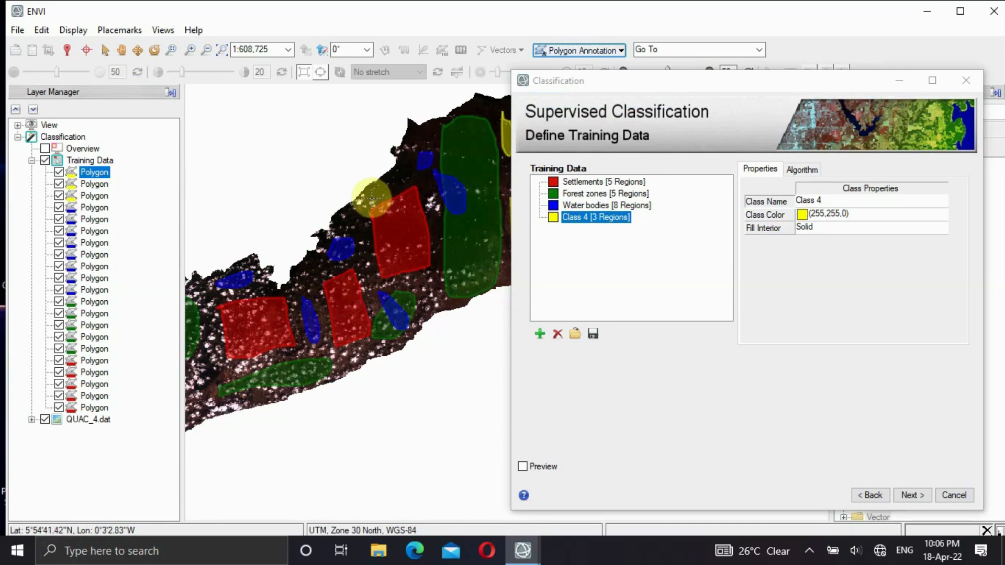
{"action": "mouse_move", "coordinate": [361, 206]}
{"action": "left_mouse_down"}
{"action": "mouse_move", "coordinate": [386, 190]}
{"action": "mouse_move", "coordinate": [363, 204]}
{"action": "left_mouse_up"}
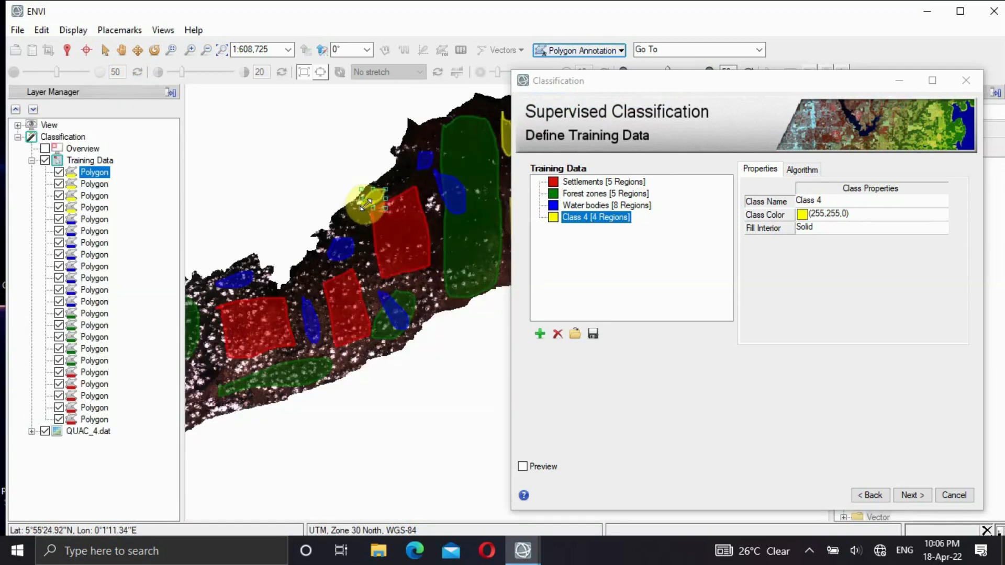
- Rename Class 4 to Farm lands and run the supervised classification with the defined training data
{"action": "left_click", "coordinate": [832, 203]}
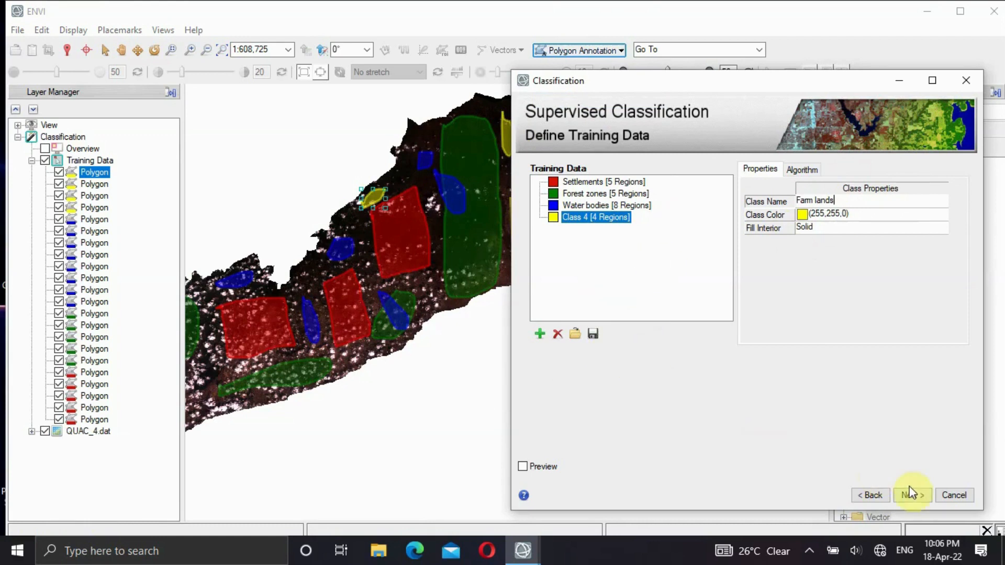
{"action": "key", "text": "Return"}
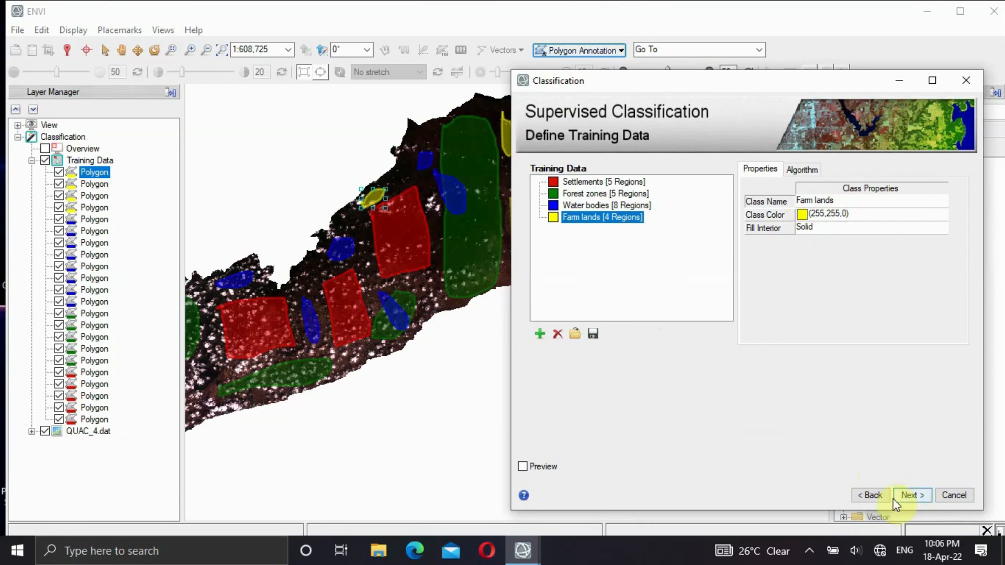
{"action": "left_click", "coordinate": [912, 495]}
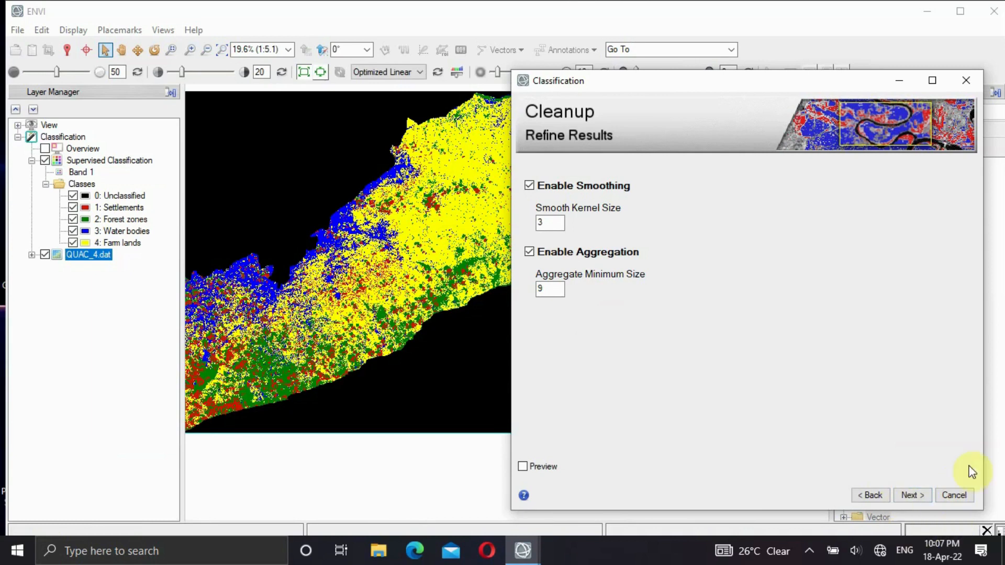
- Clean up the classification with smooth kernel size 3 and aggregate minimum size 9, then export QUAC_4_class.dat in ENVI format and the vectors as a shapefile
{"action": "left_click", "coordinate": [908, 495]}
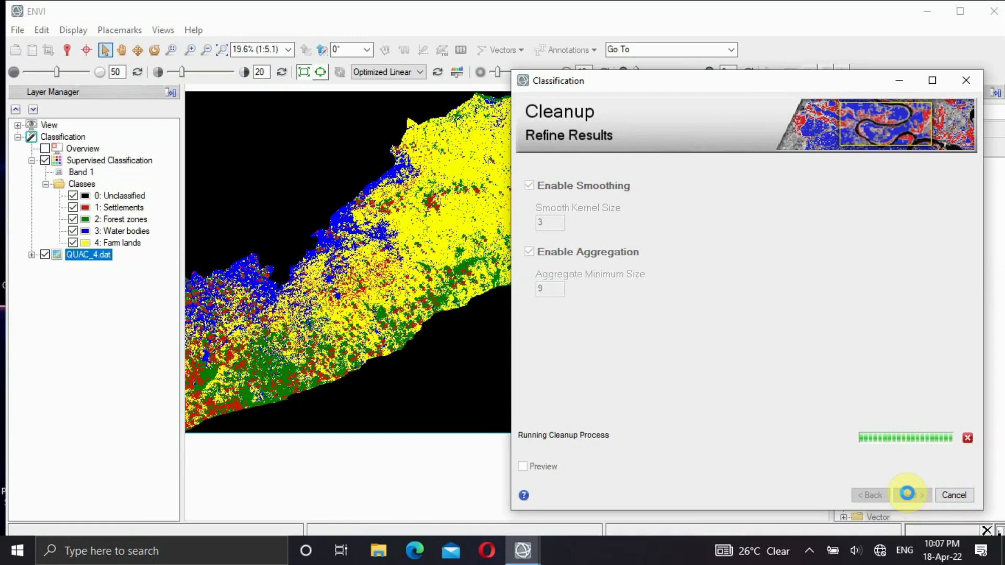
{"action": "left_click", "coordinate": [911, 496]}
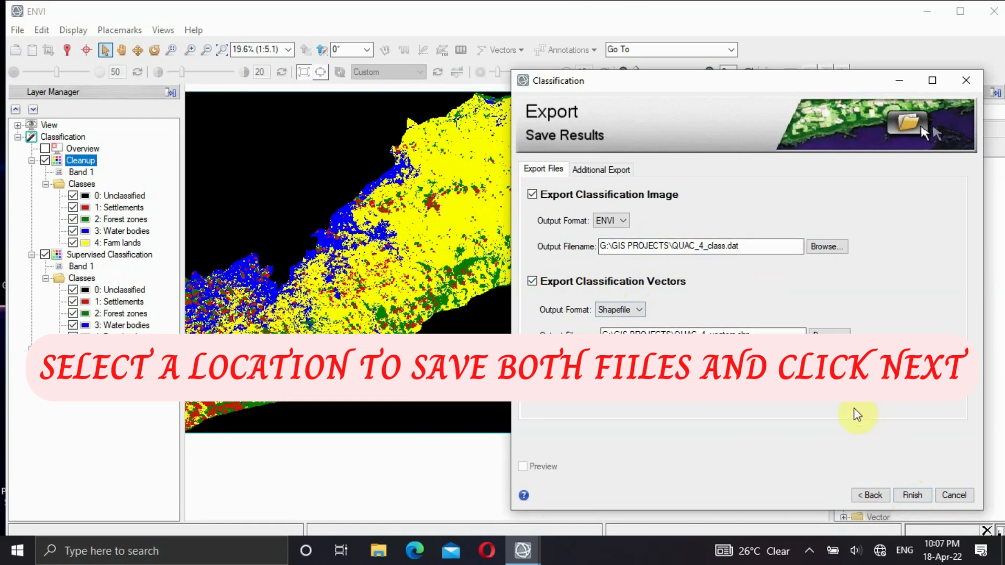
{"action": "left_click", "coordinate": [913, 497]}
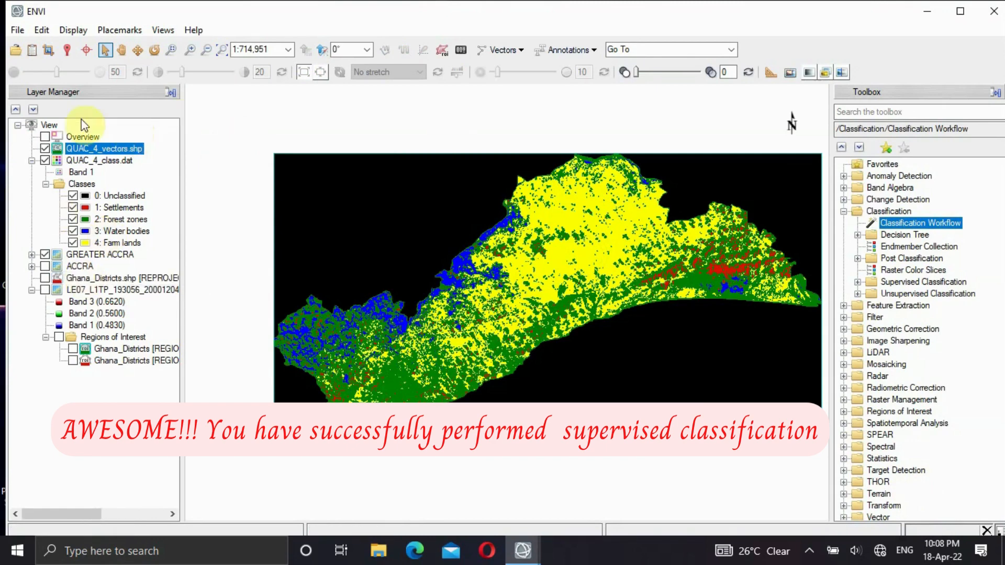
- Hide the QUAC_4_vectors.shp layer and the Unclassified class of QUAC_4_class.dat
{"action": "left_click", "coordinate": [45, 149]}
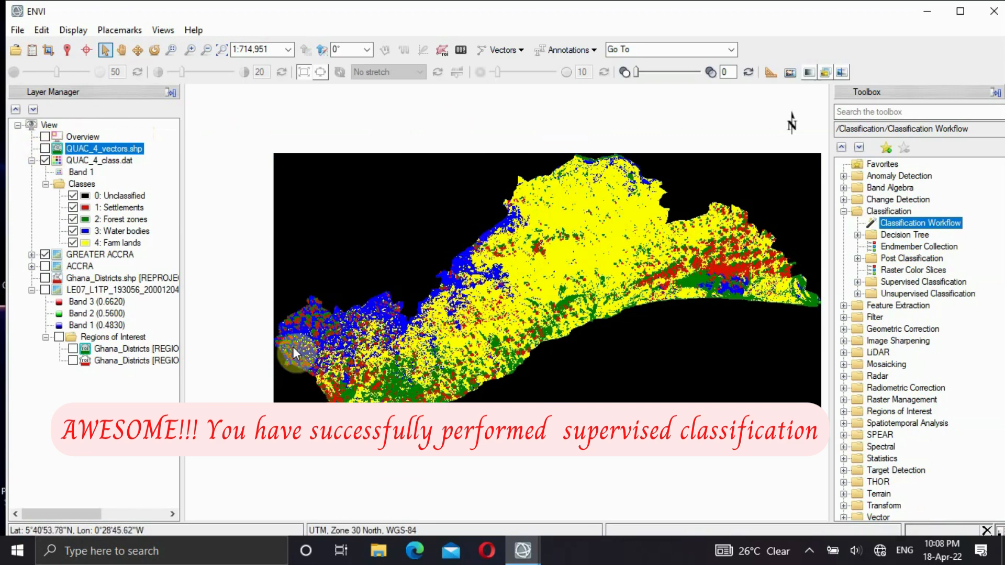
{"action": "left_click", "coordinate": [73, 195]}
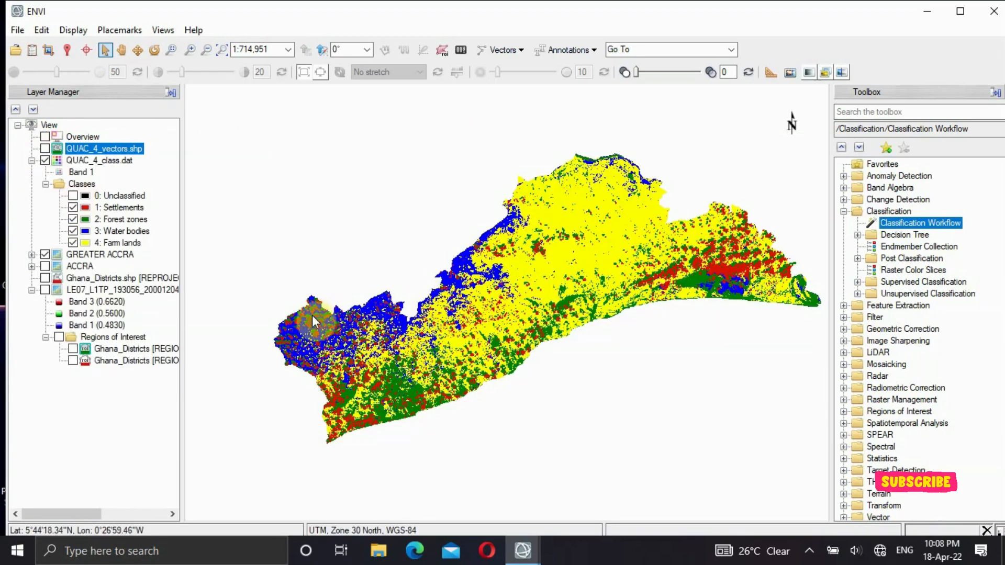